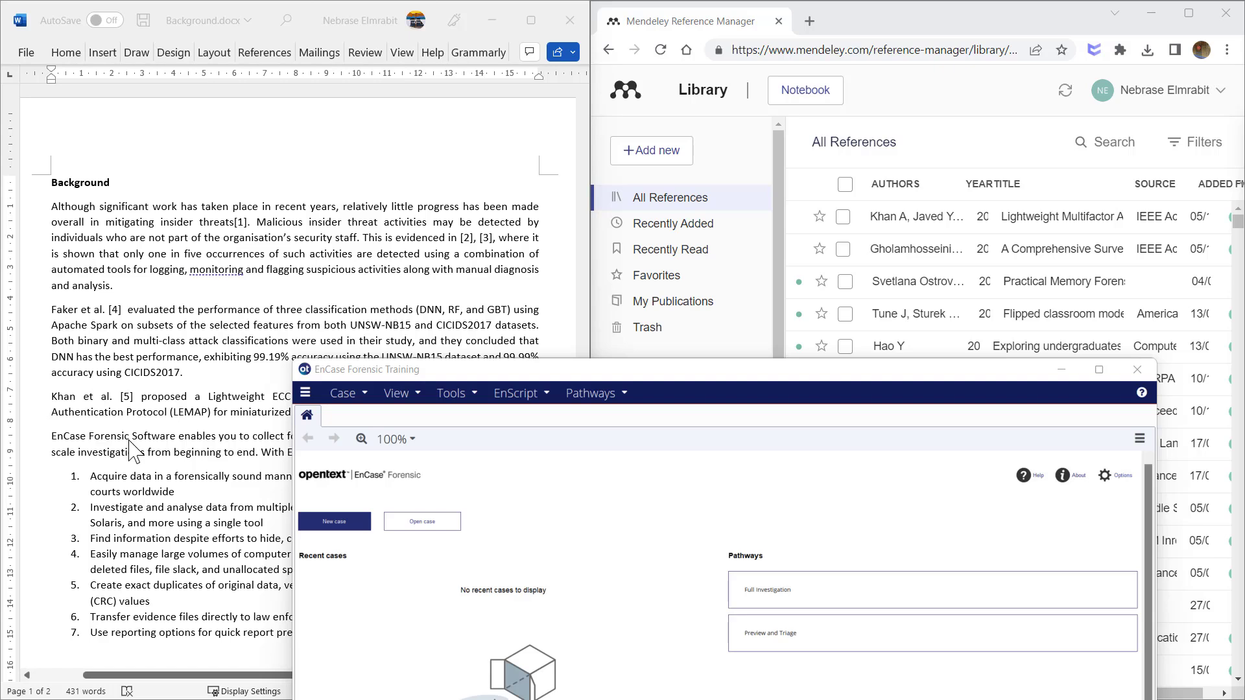
# Step: Select the EnCase Forensic paragraph in Background.docx and scroll through references [1]–[5]
pyautogui.click(133, 448)
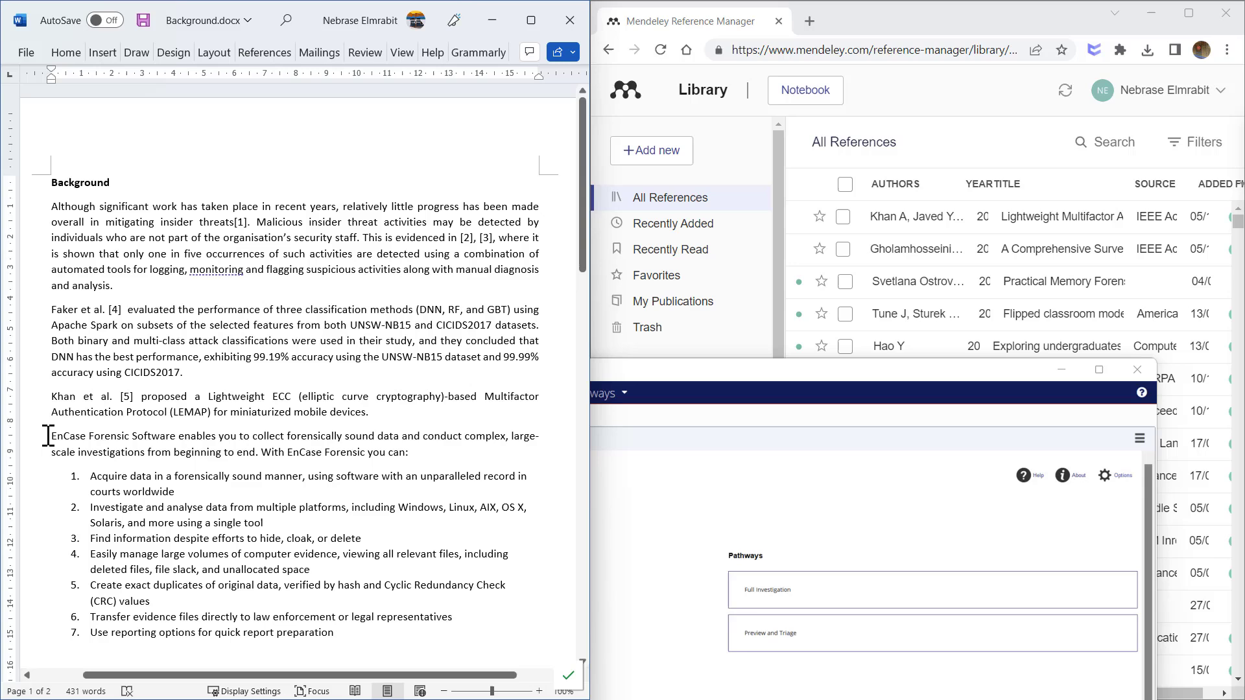
pyautogui.moveTo(50, 438); pyautogui.dragTo(462, 635)
pyautogui.click(91, 438)
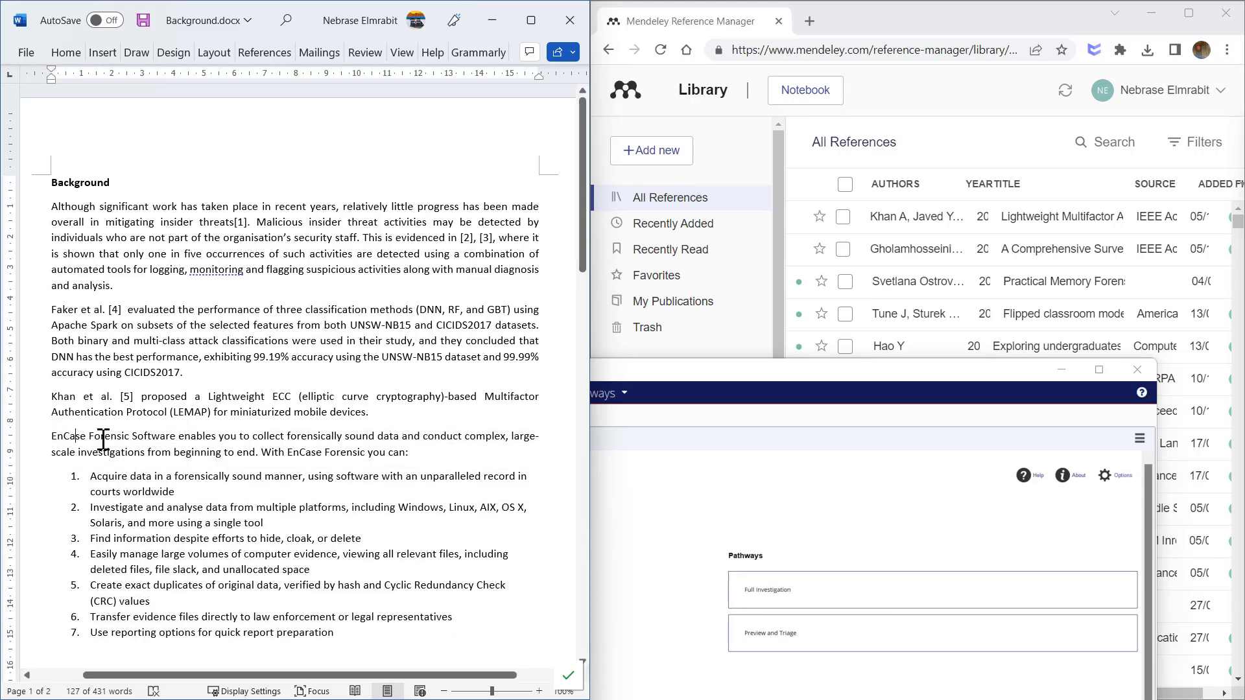
pyautogui.click(176, 439)
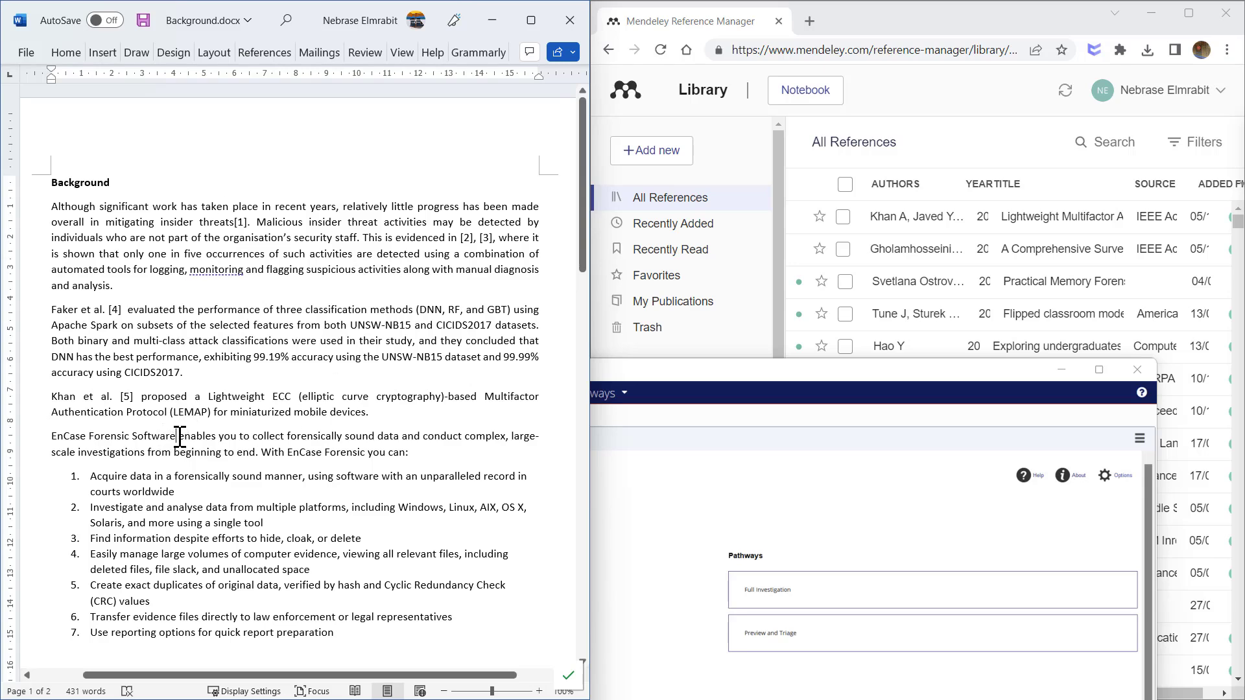
pyautogui.scroll(-15, 175, 439)
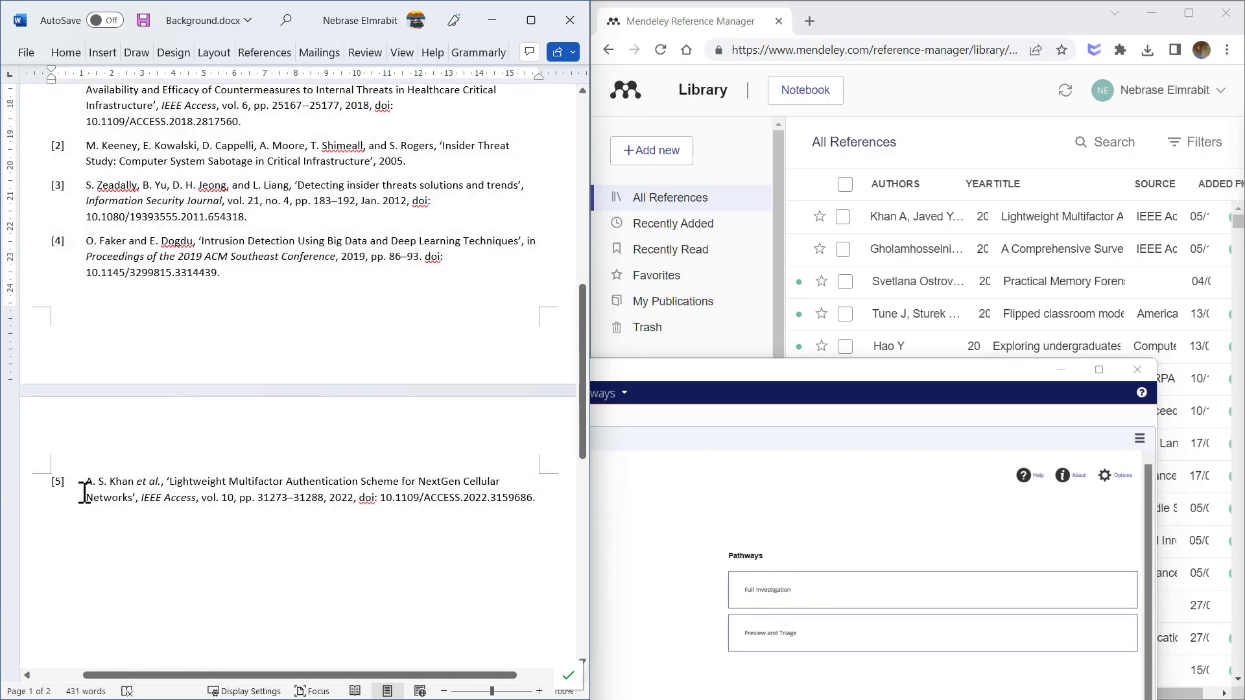
pyautogui.scroll(10, 258, 480)
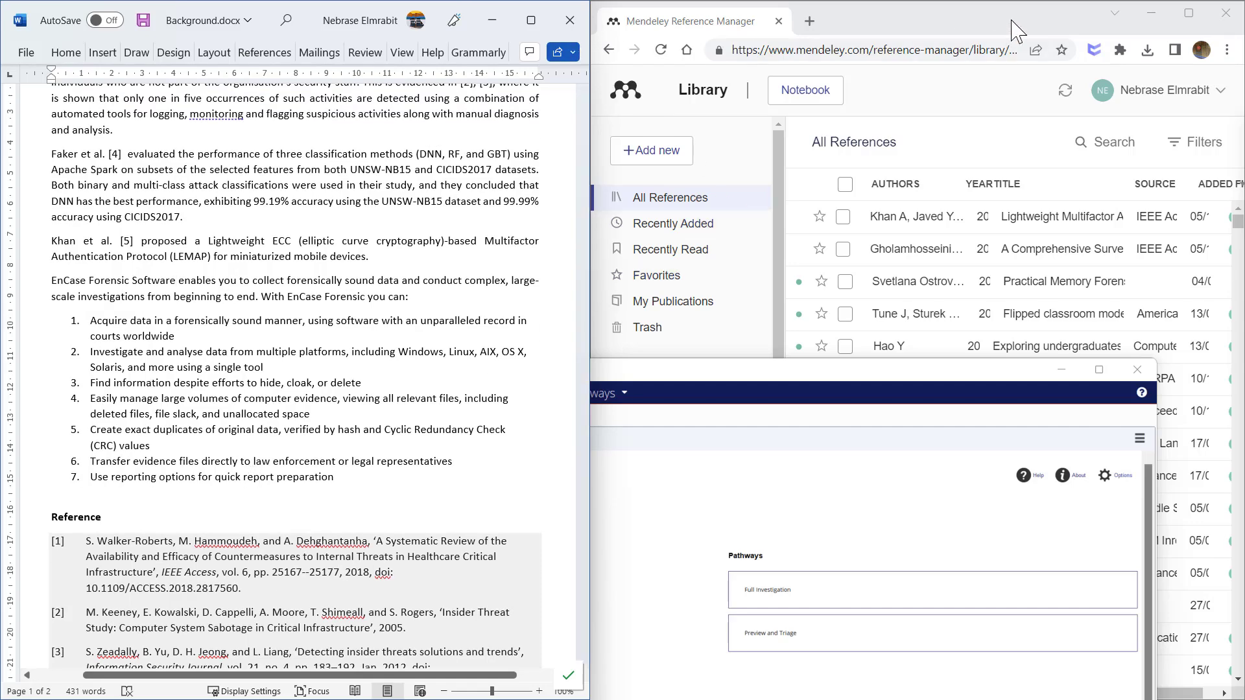
# Step: Maximize the Mendeley library and open the Add entry manually form from Add new
pyautogui.click(1190, 20)
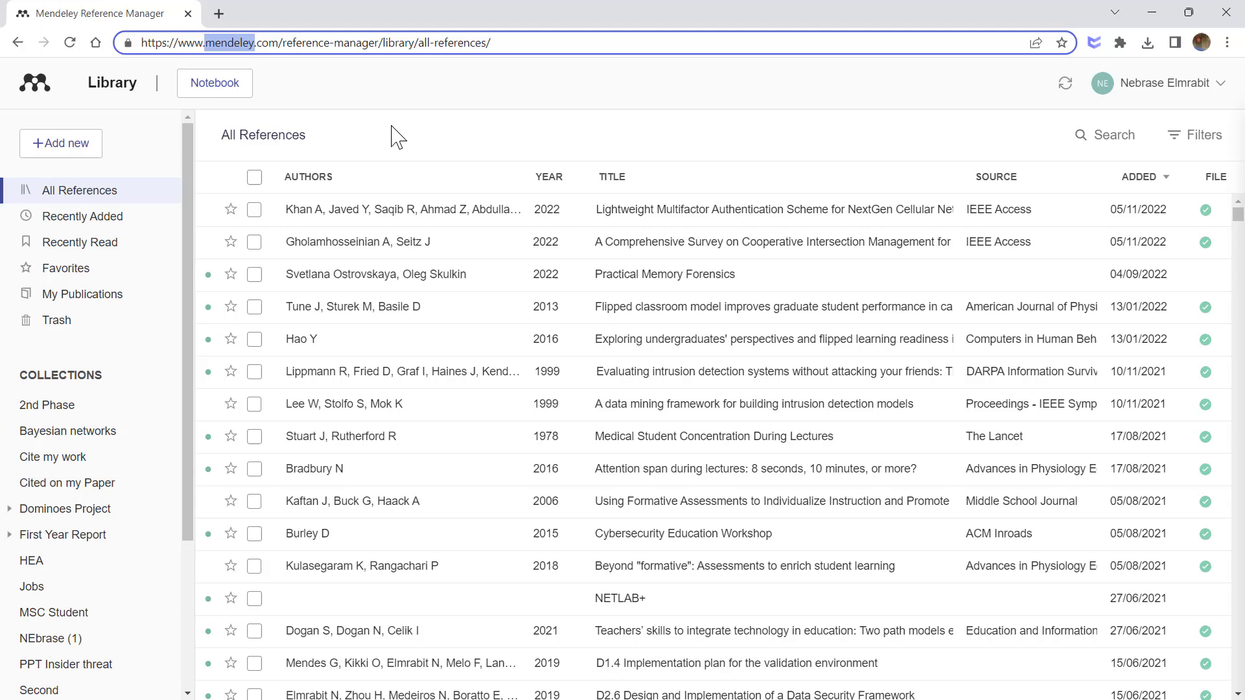
pyautogui.click(74, 148)
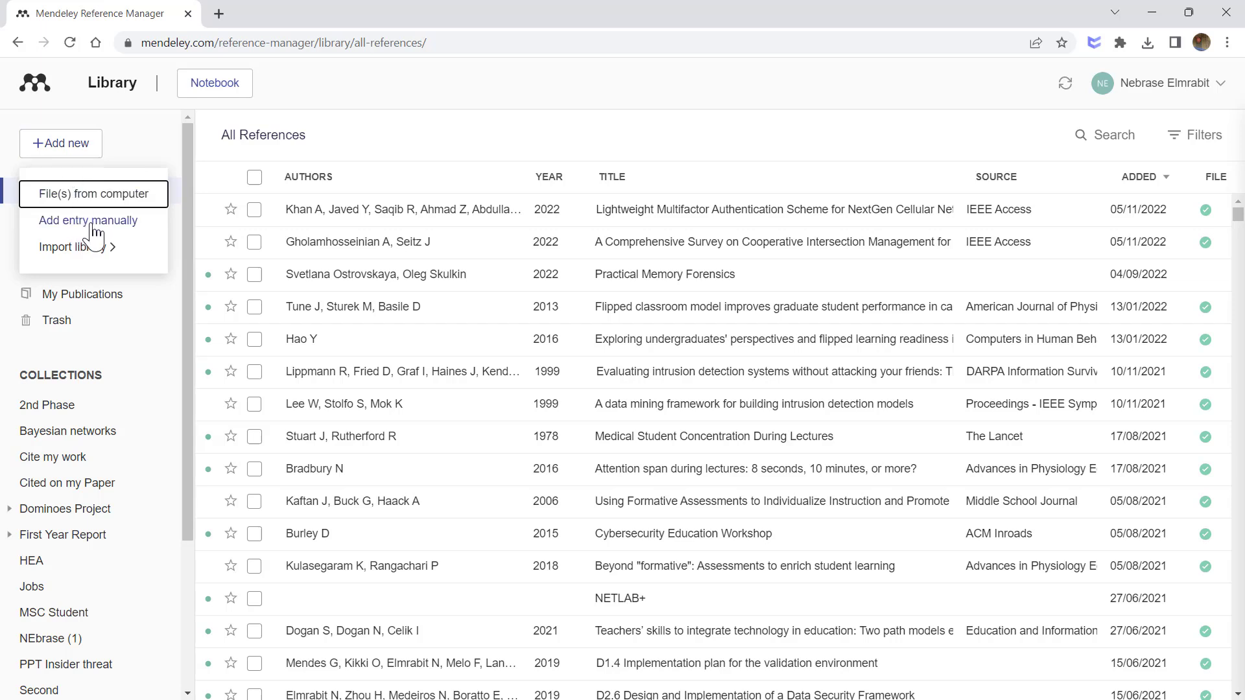
pyautogui.click(94, 224)
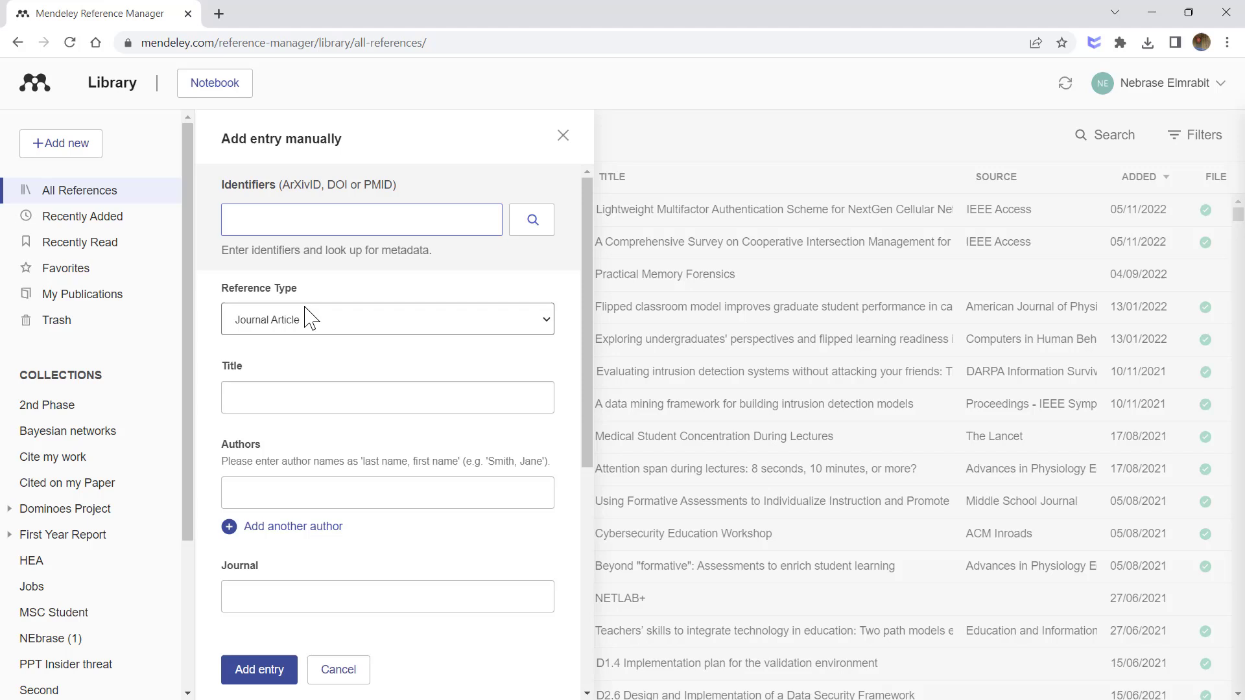
# Step: Set the new entry's reference type to Computer Program and reposition the EnCase window
pyautogui.click(321, 330)
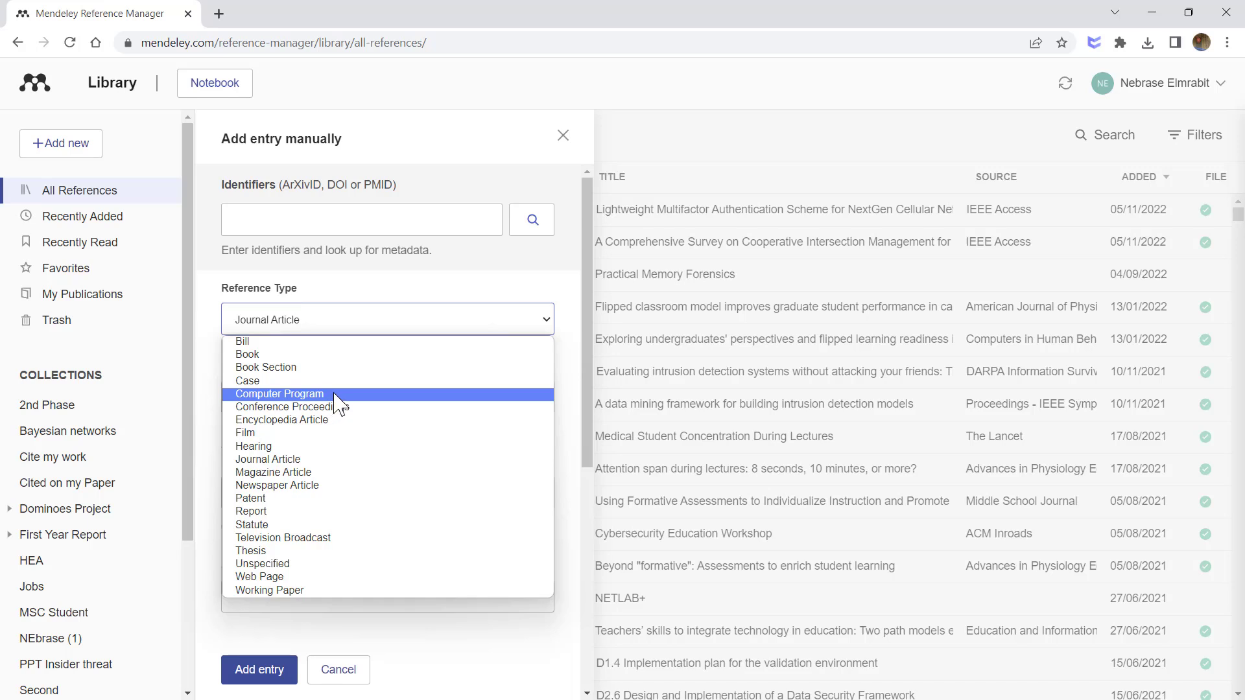
pyautogui.click(332, 395)
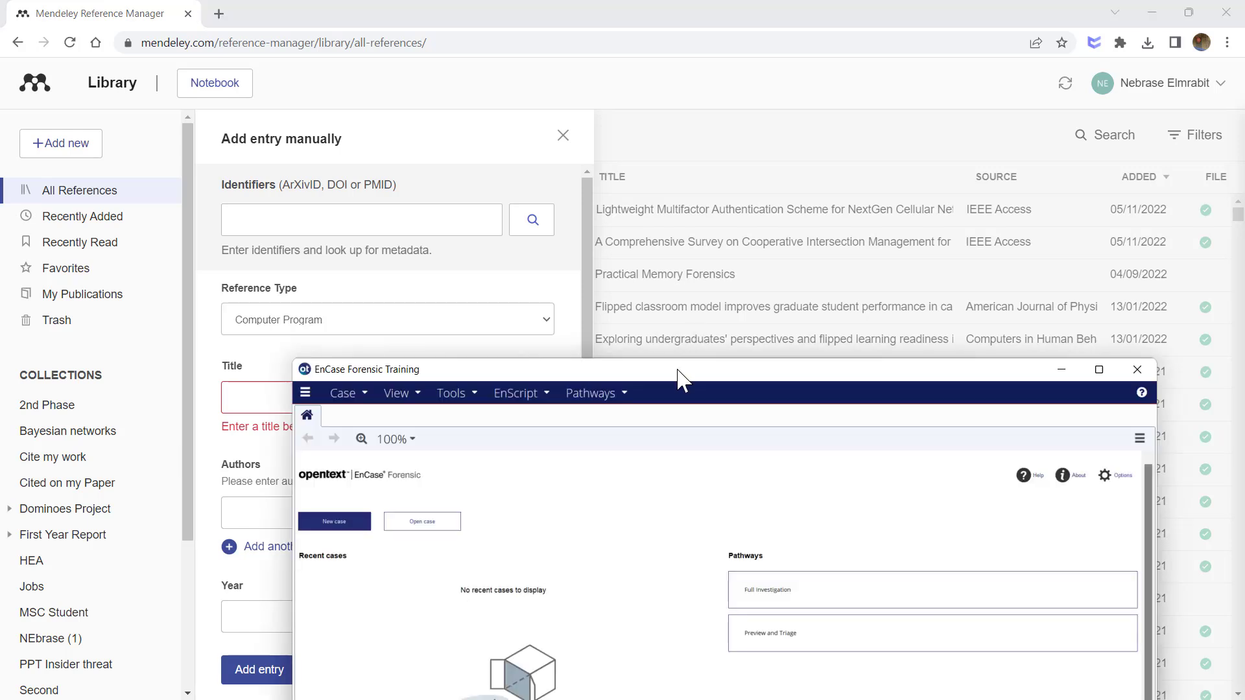
pyautogui.moveTo(678, 379); pyautogui.dragTo(703, 283)
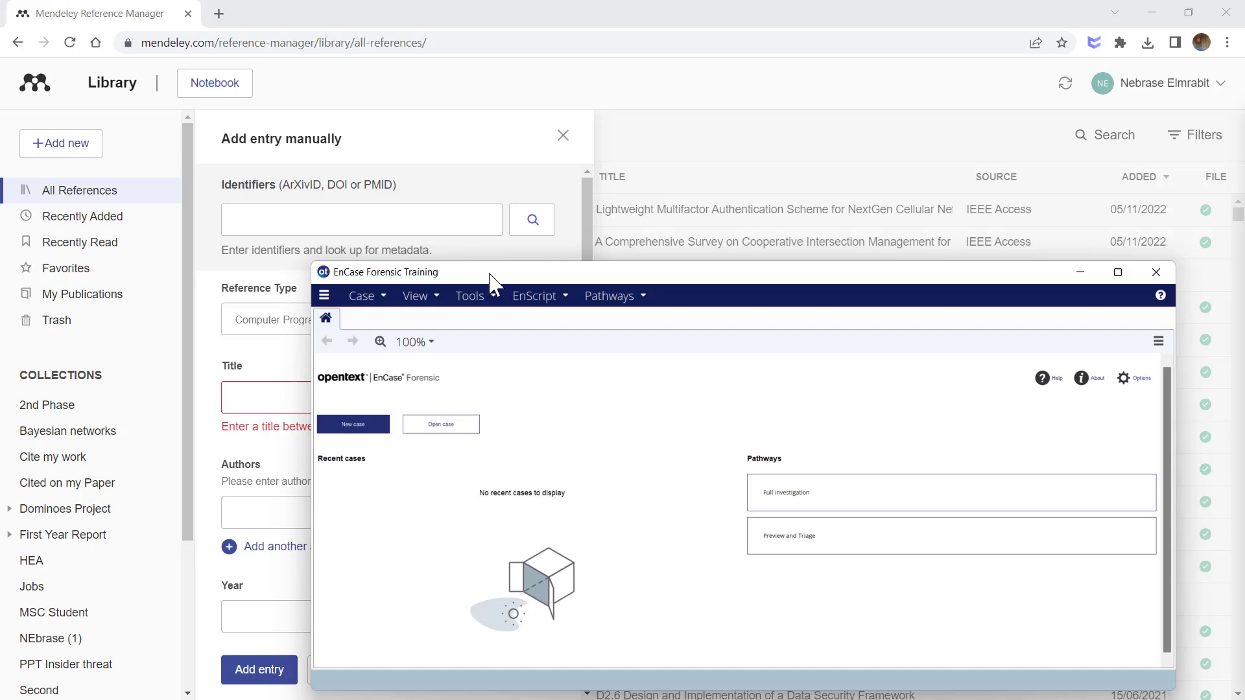
pyautogui.moveTo(491, 281); pyautogui.dragTo(578, 257)
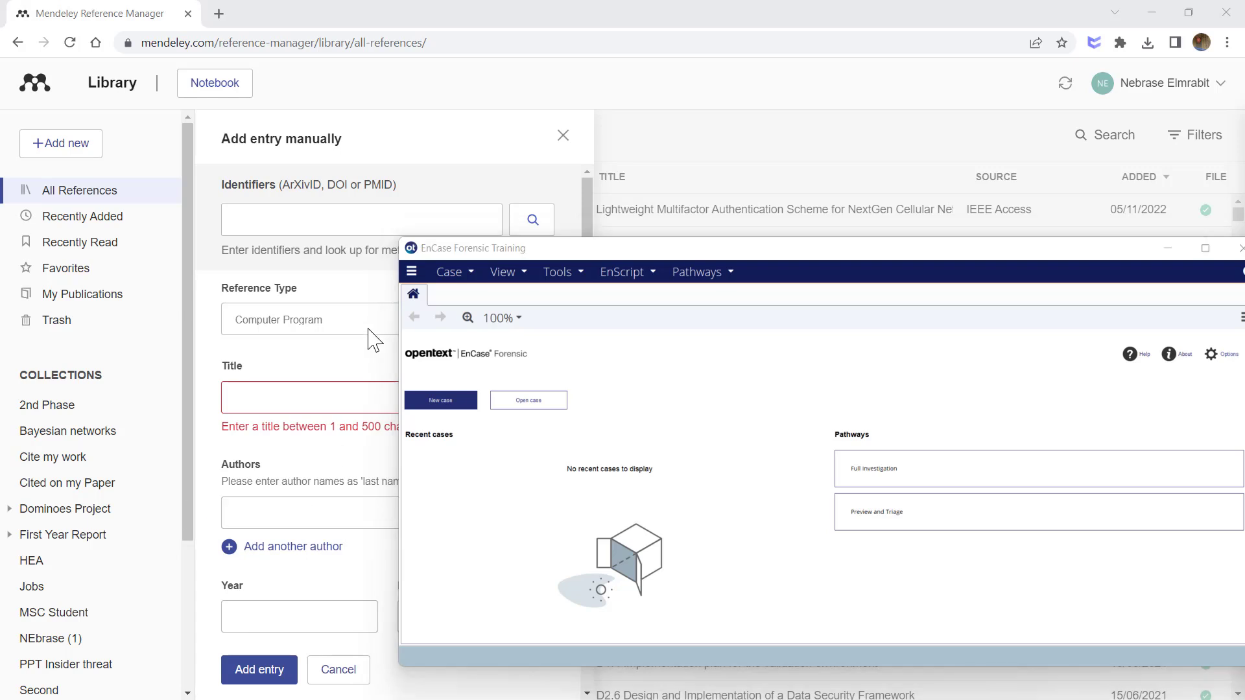
# Step: Paste 'EnCase Forensic Training' into the Title field
pyautogui.click(283, 403)
pyautogui.write('EnCase Forensic Training')
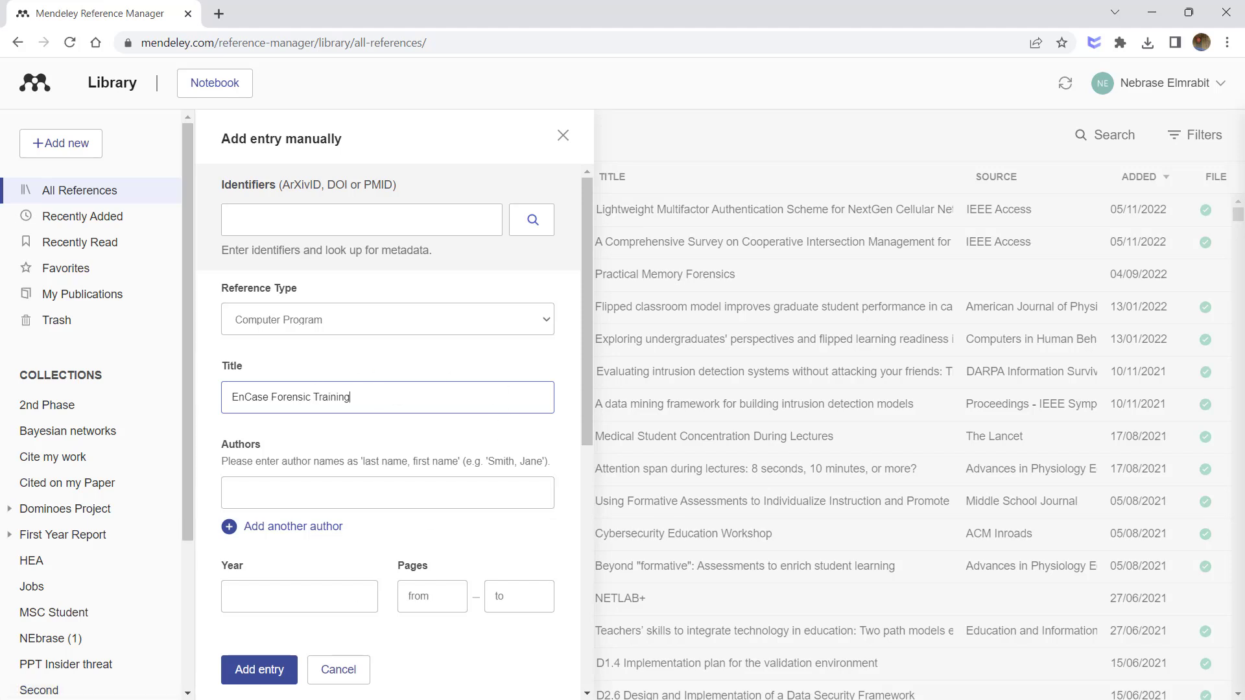
pyautogui.hotkey('alt', 'Tab')
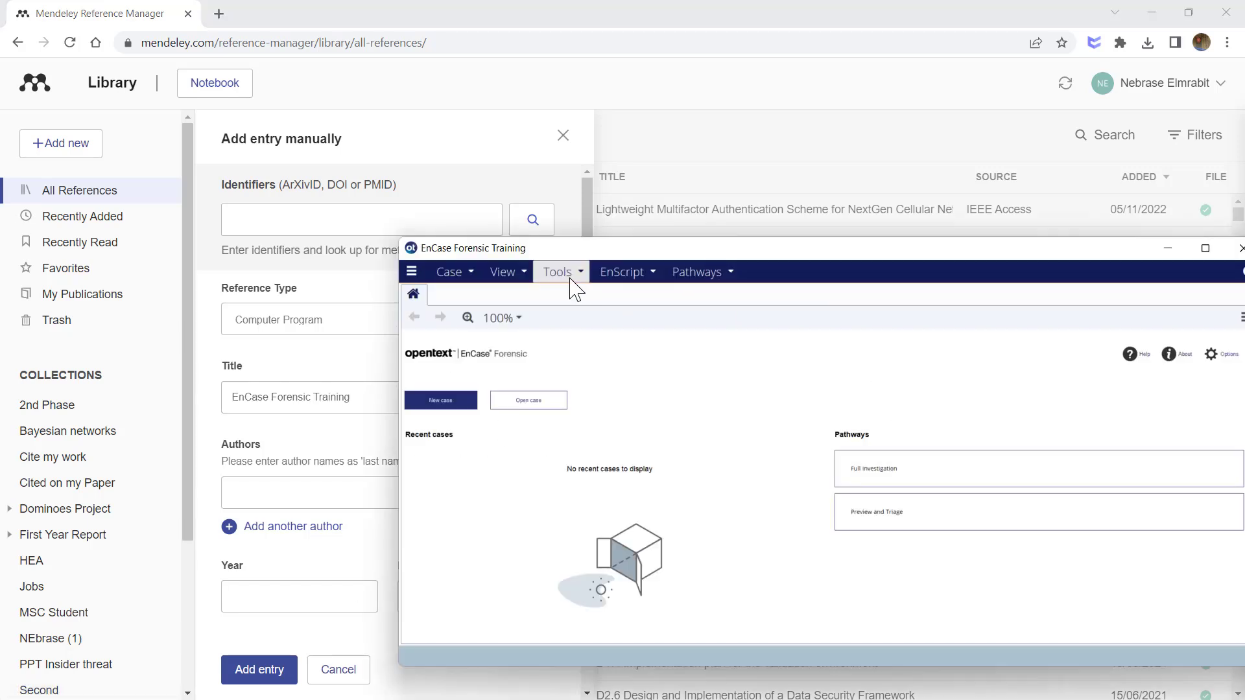
pyautogui.moveTo(988, 254); pyautogui.dragTo(911, 231)
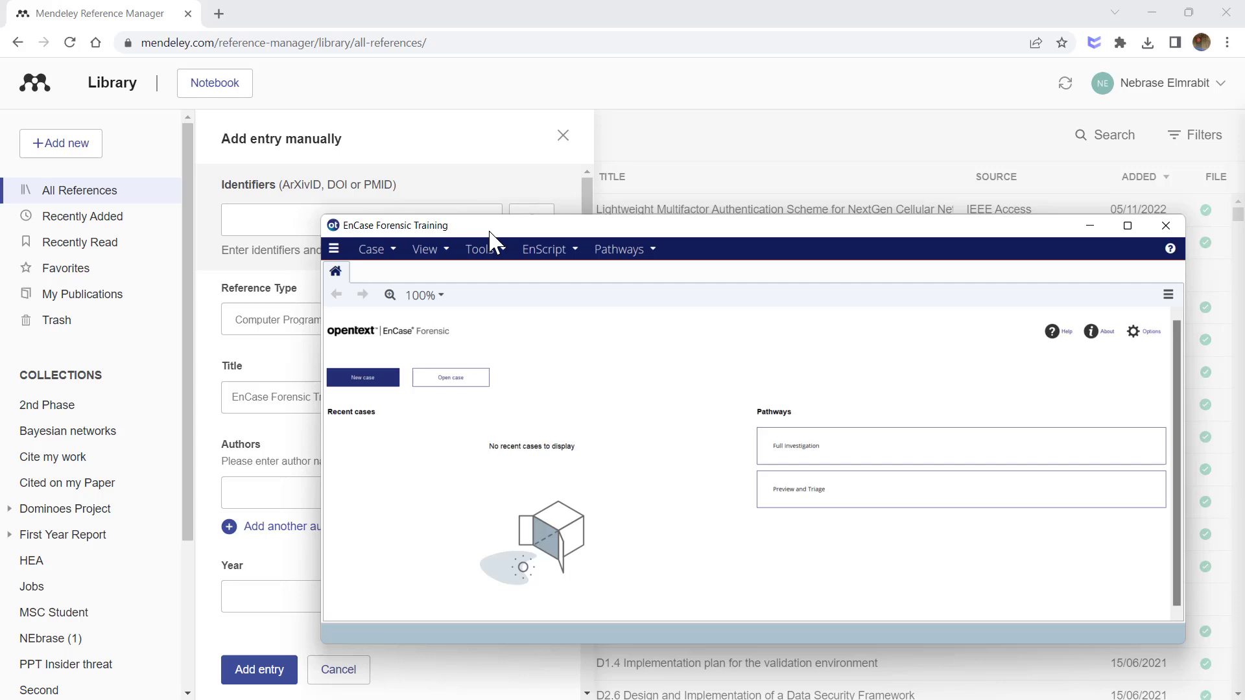
pyautogui.moveTo(491, 228); pyautogui.dragTo(405, 265)
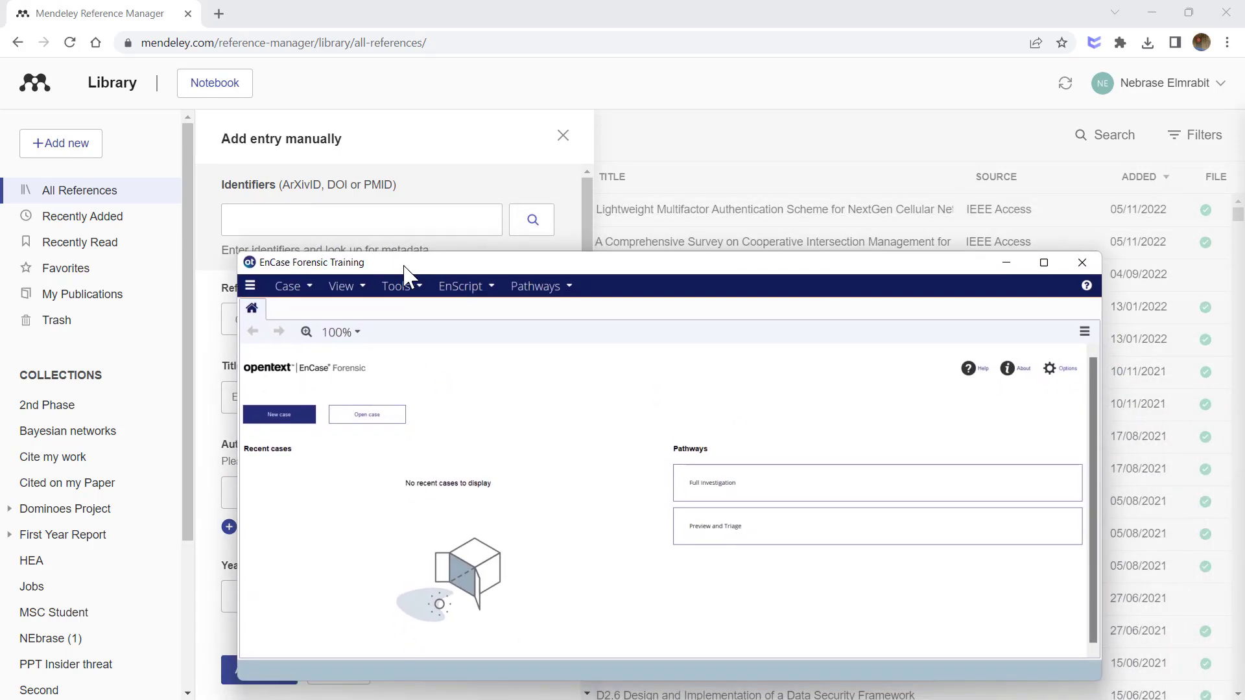
# Step: Check EnCase's product information and enter OpenText Corporation as the author
pyautogui.click(1022, 375)
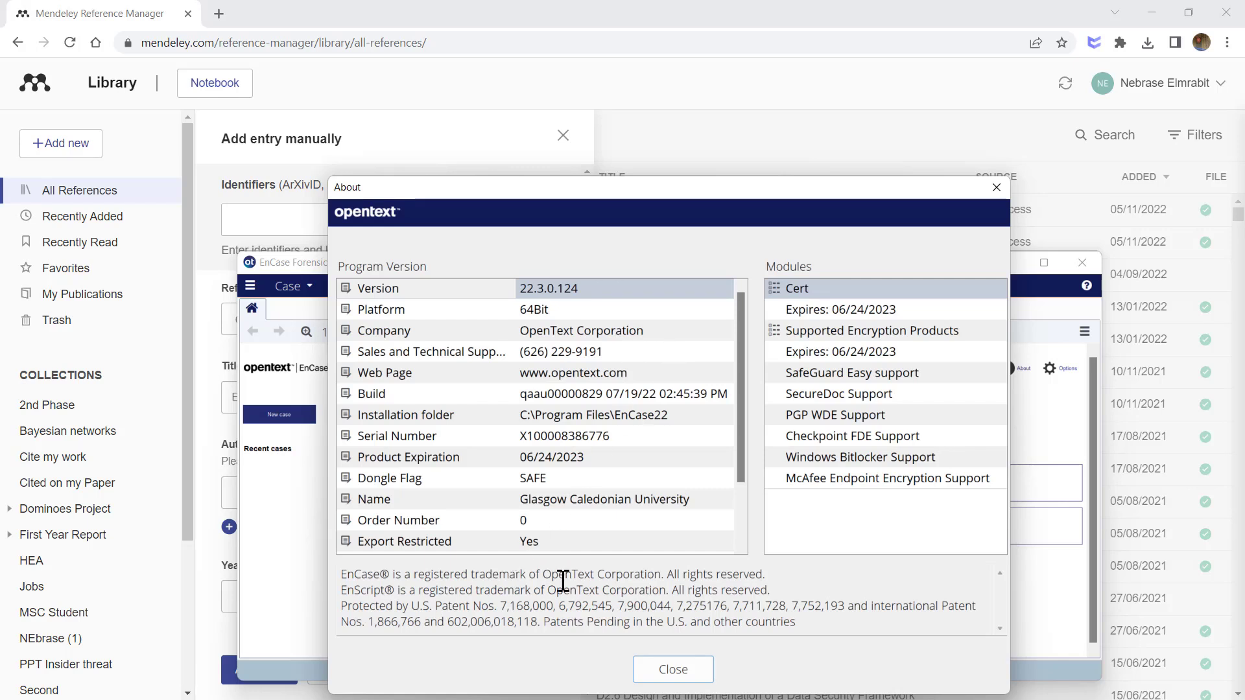
pyautogui.click(674, 669)
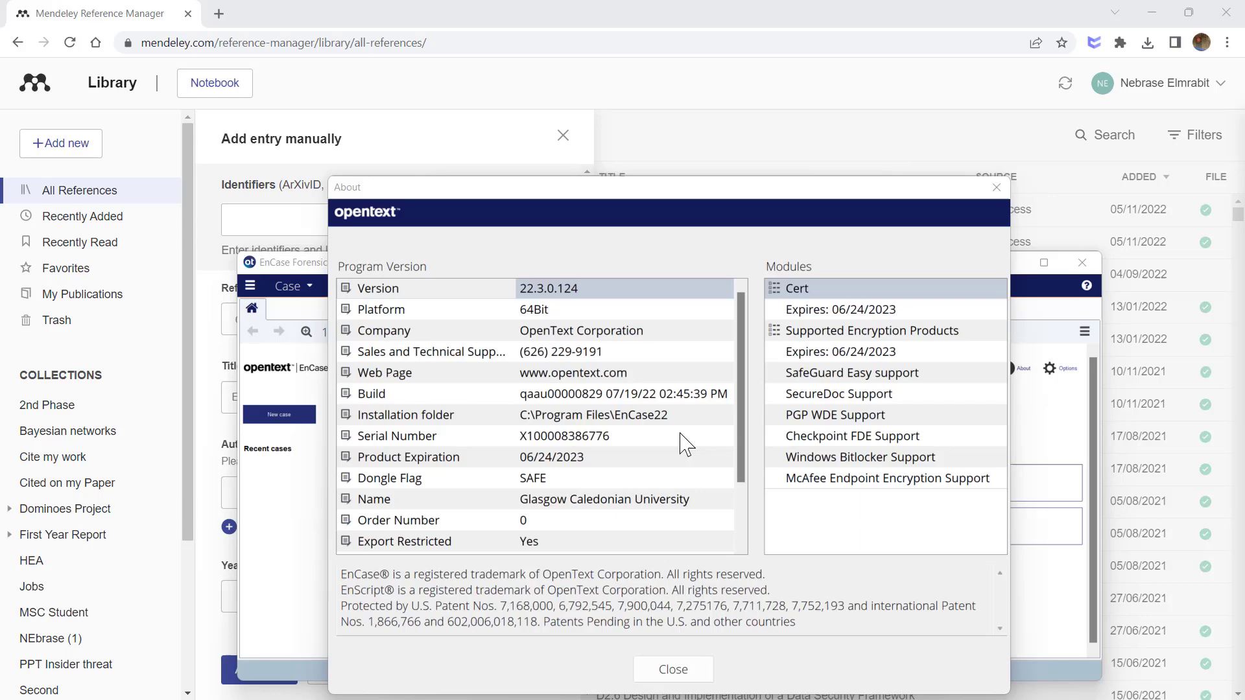
pyautogui.click(485, 21)
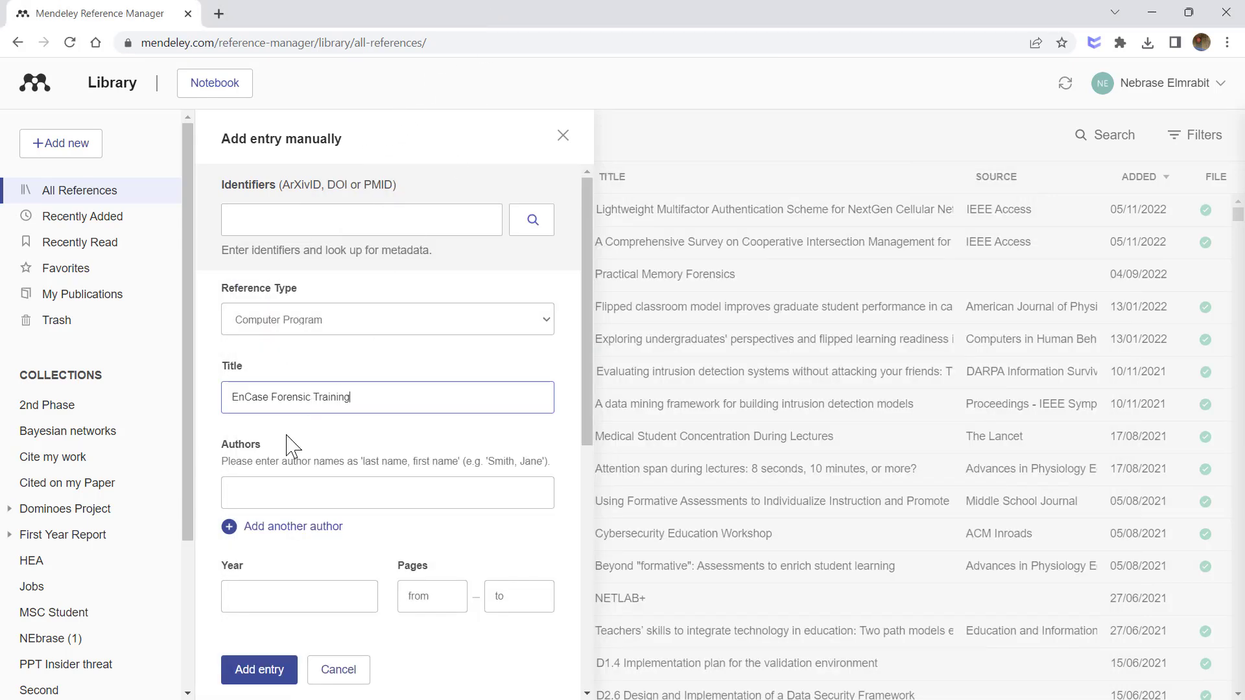
pyautogui.click(271, 491)
pyautogui.write('OpenText Corporation')
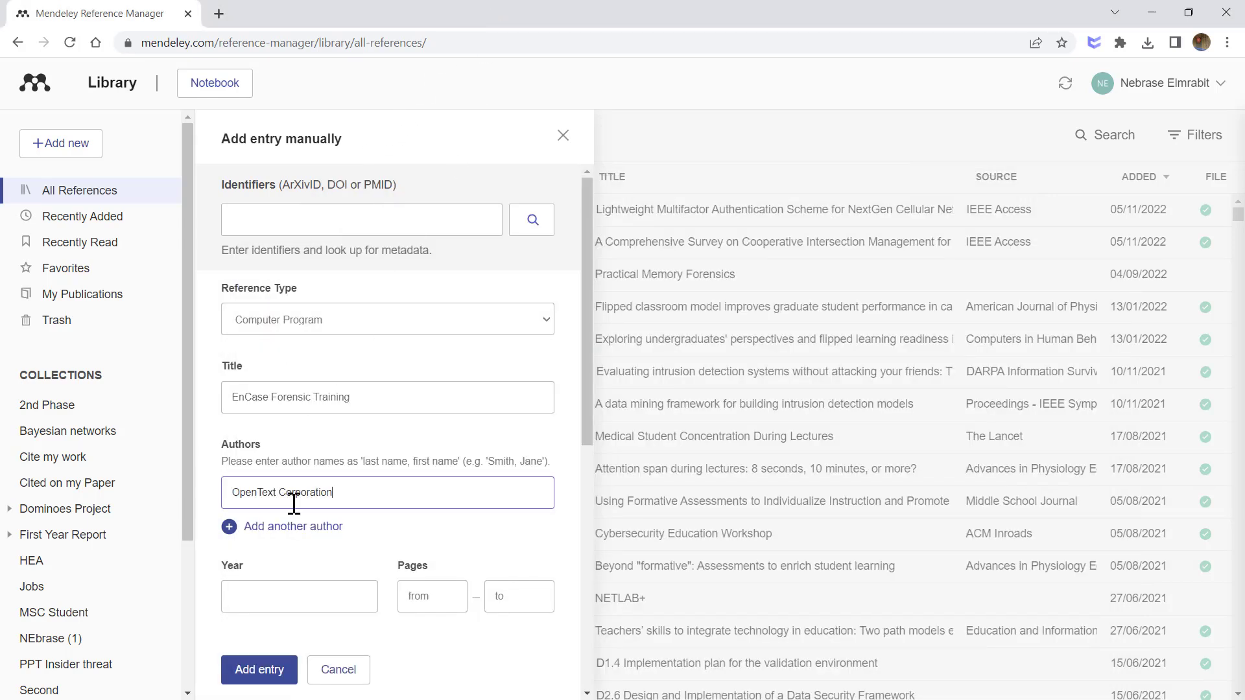
# Step: Fill in 2022 as the entry's year
pyautogui.click(322, 595)
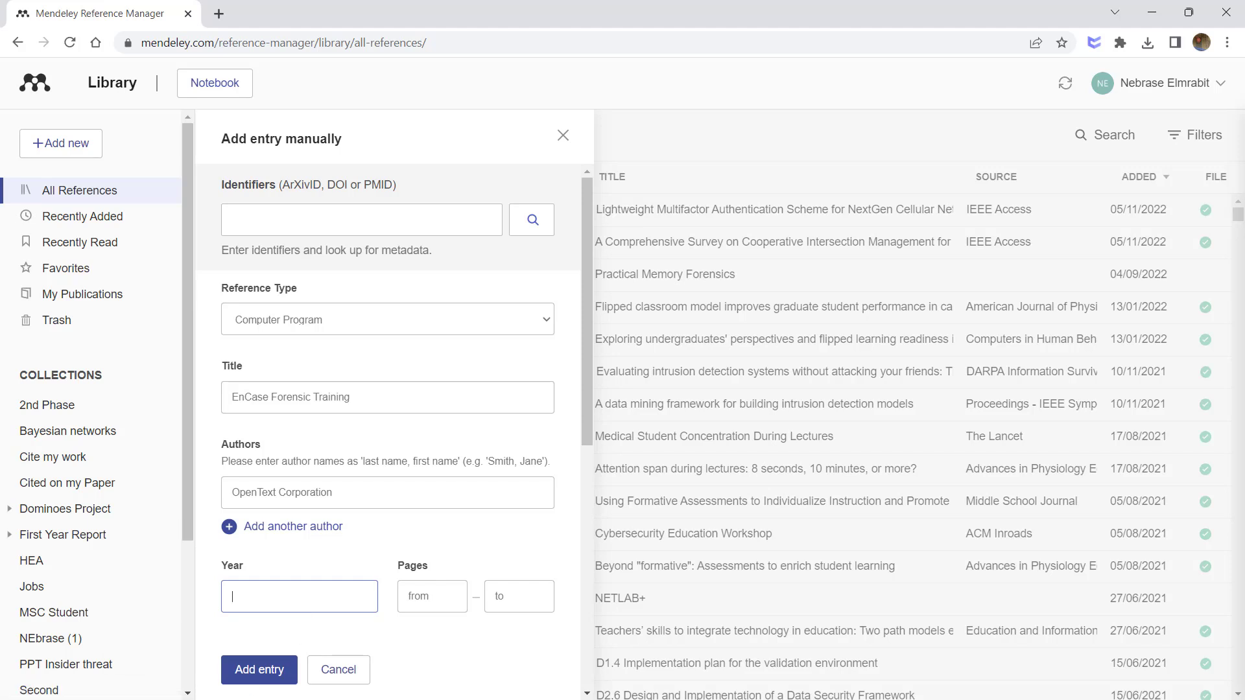
pyautogui.hotkey('alt', 'Tab')
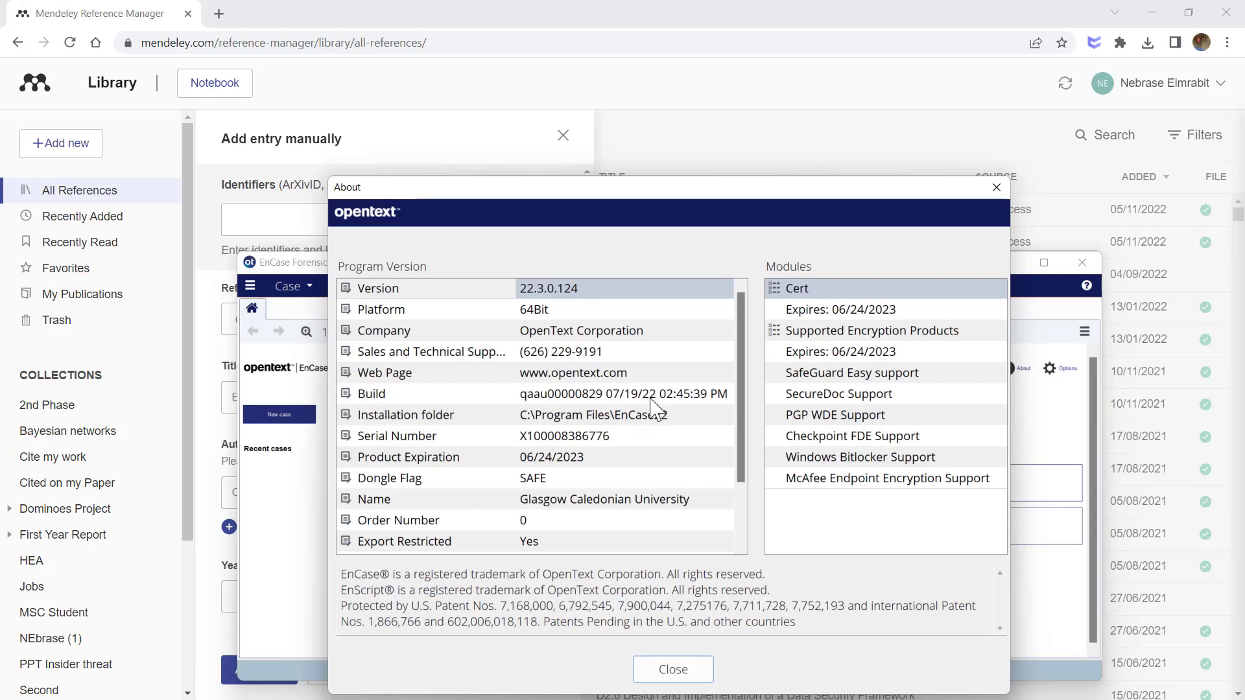
pyautogui.click(495, 11)
pyautogui.click(286, 601)
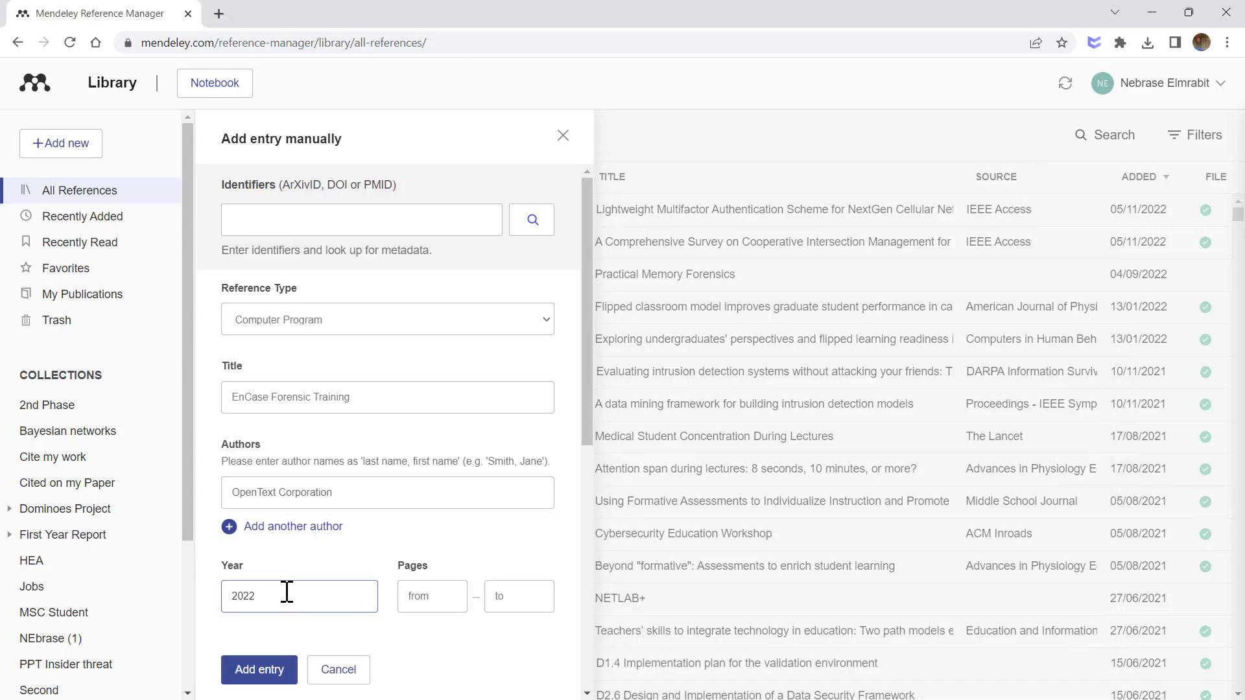
# Step: Enter version 22.3.0.124 from EnCase's product information and review the form fields
pyautogui.scroll(-5, 288, 603)
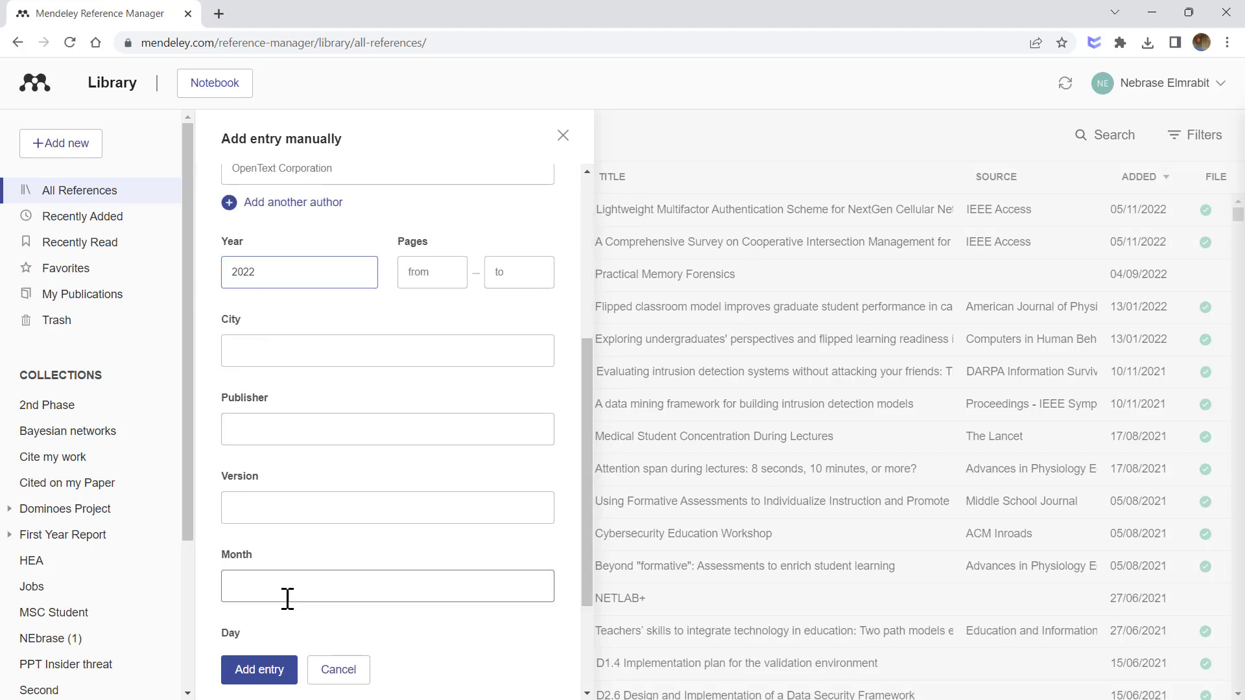
pyautogui.hotkey('alt', 'Tab')
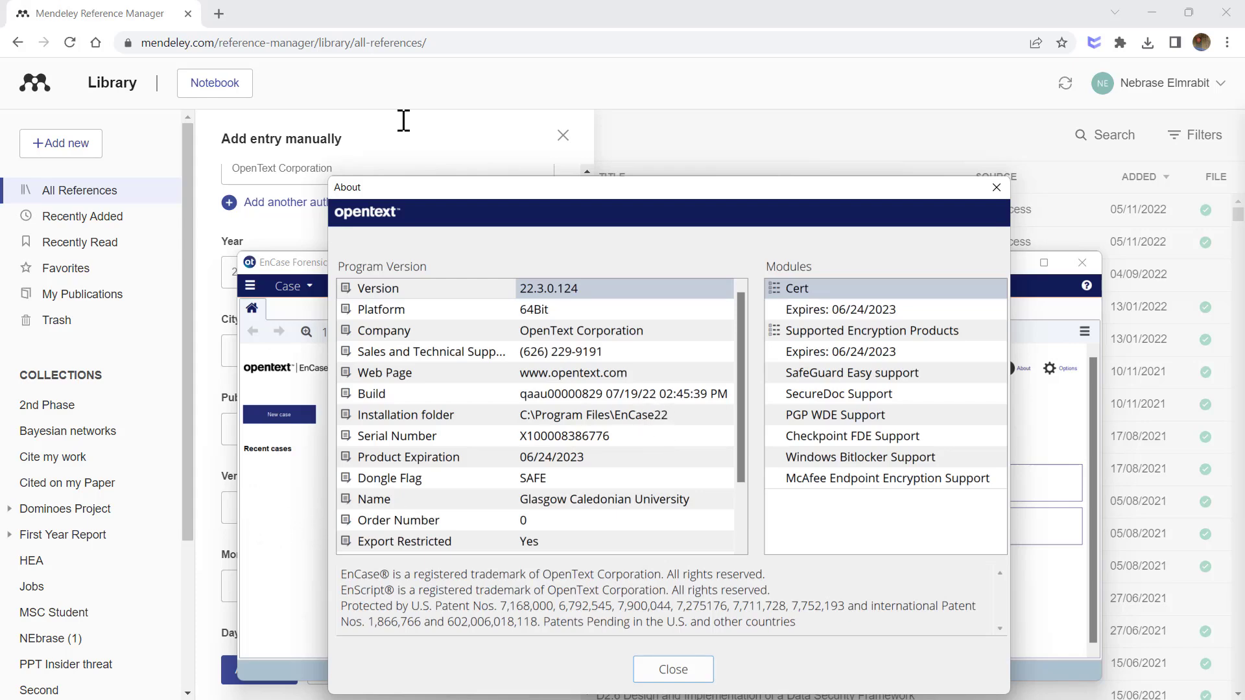
pyautogui.click(493, 17)
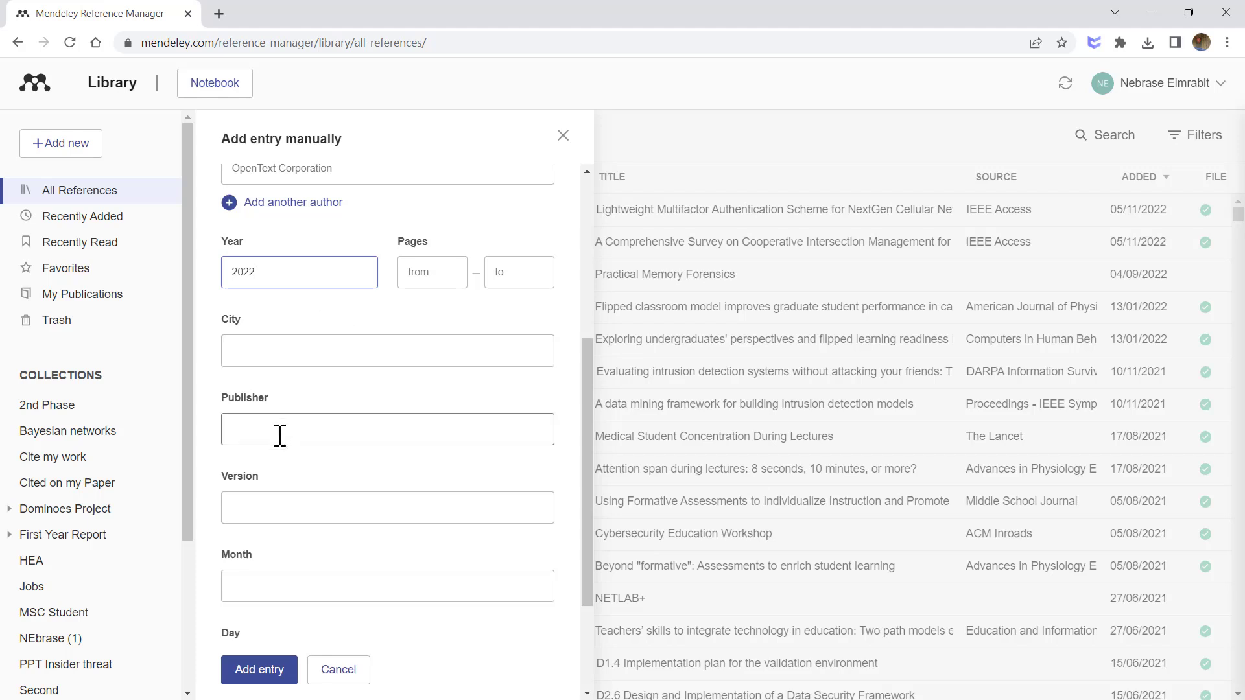
pyautogui.click(271, 502)
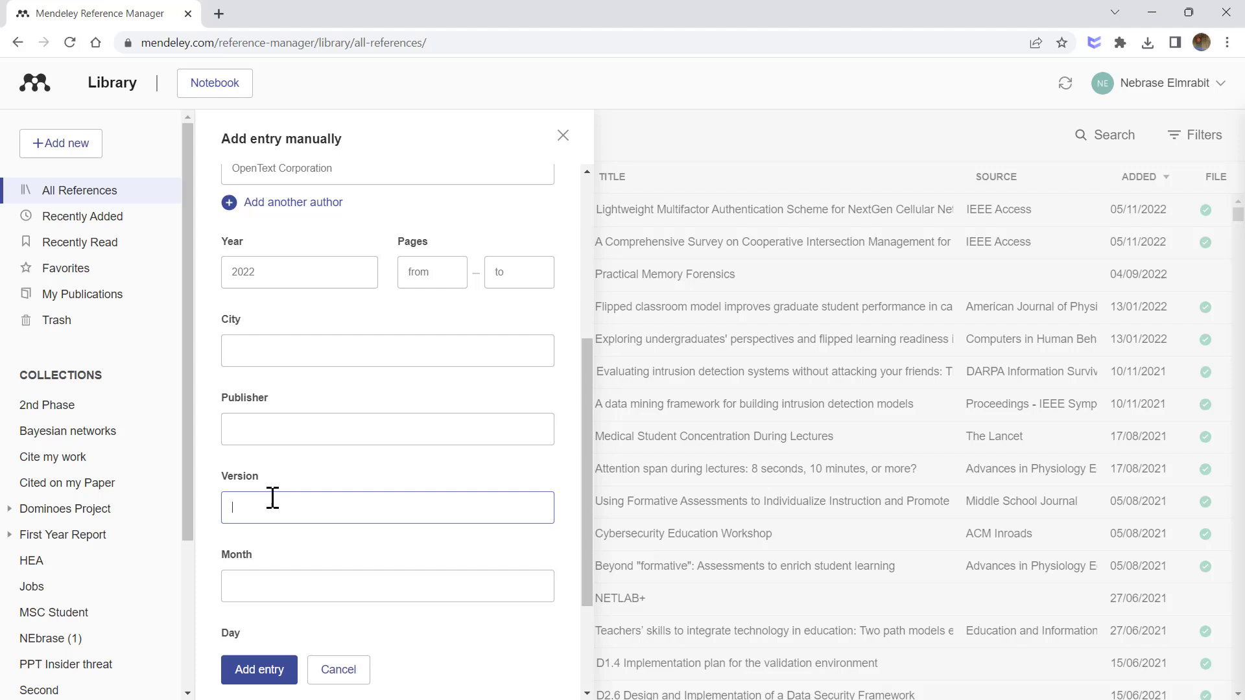
pyautogui.hotkey('alt', 'Tab')
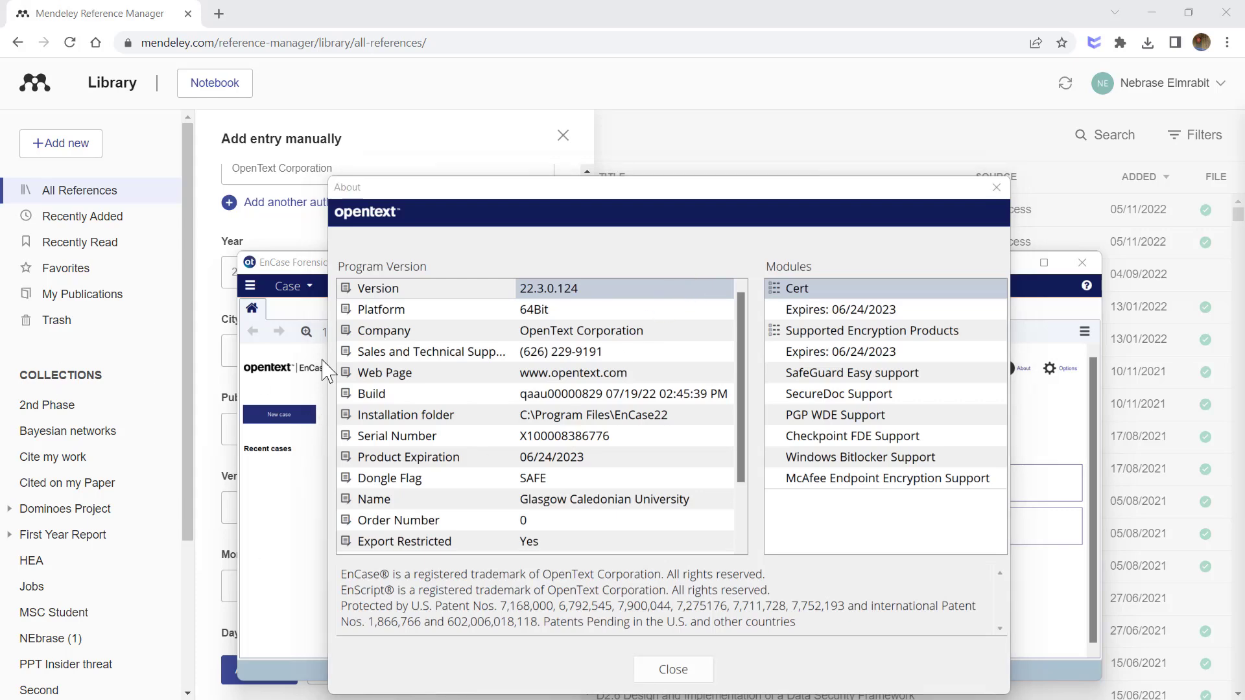
pyautogui.click(544, 10)
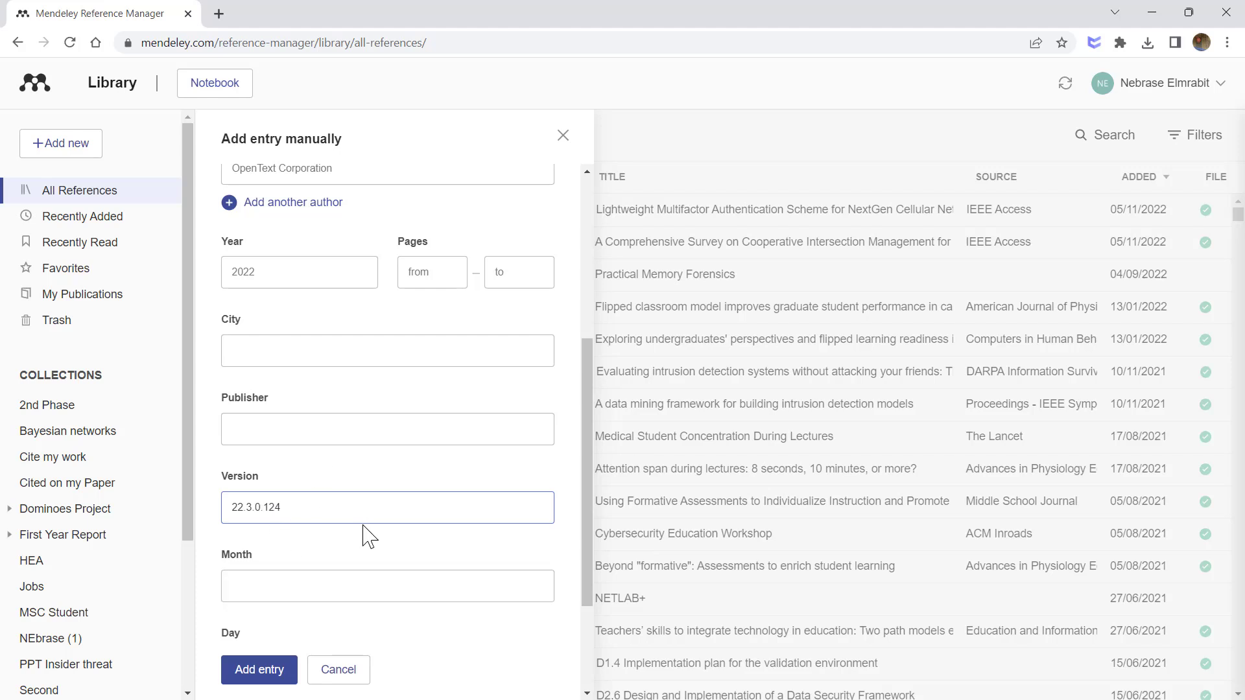
pyautogui.scroll(-3, 369, 536)
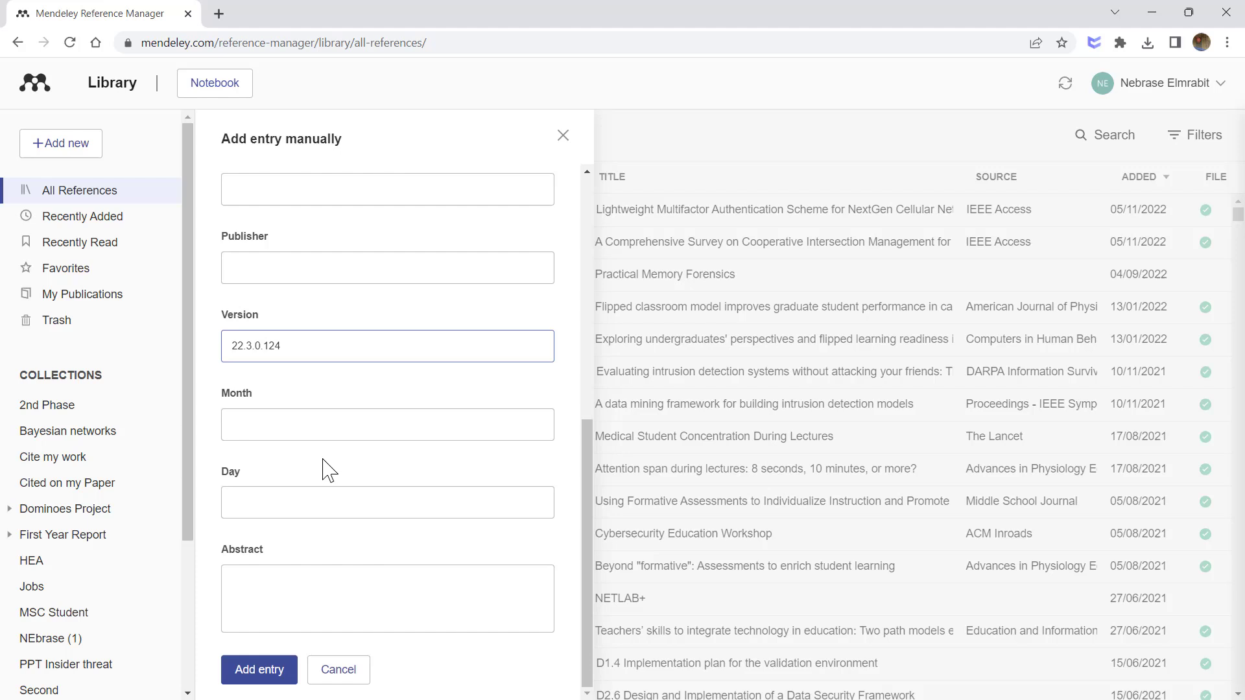
pyautogui.scroll(6, 326, 462)
pyautogui.scroll(-4, 326, 462)
pyautogui.scroll(-3, 324, 463)
pyautogui.scroll(5, 327, 466)
pyautogui.scroll(3, 312, 422)
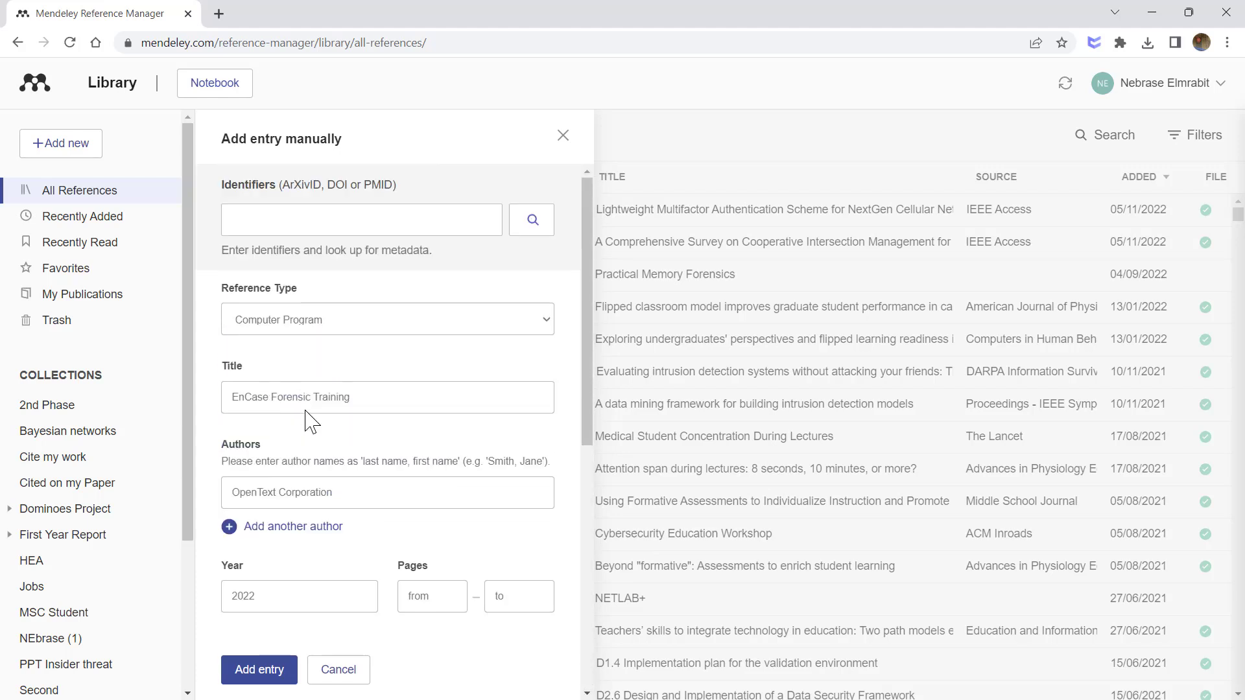
pyautogui.scroll(-8, 311, 423)
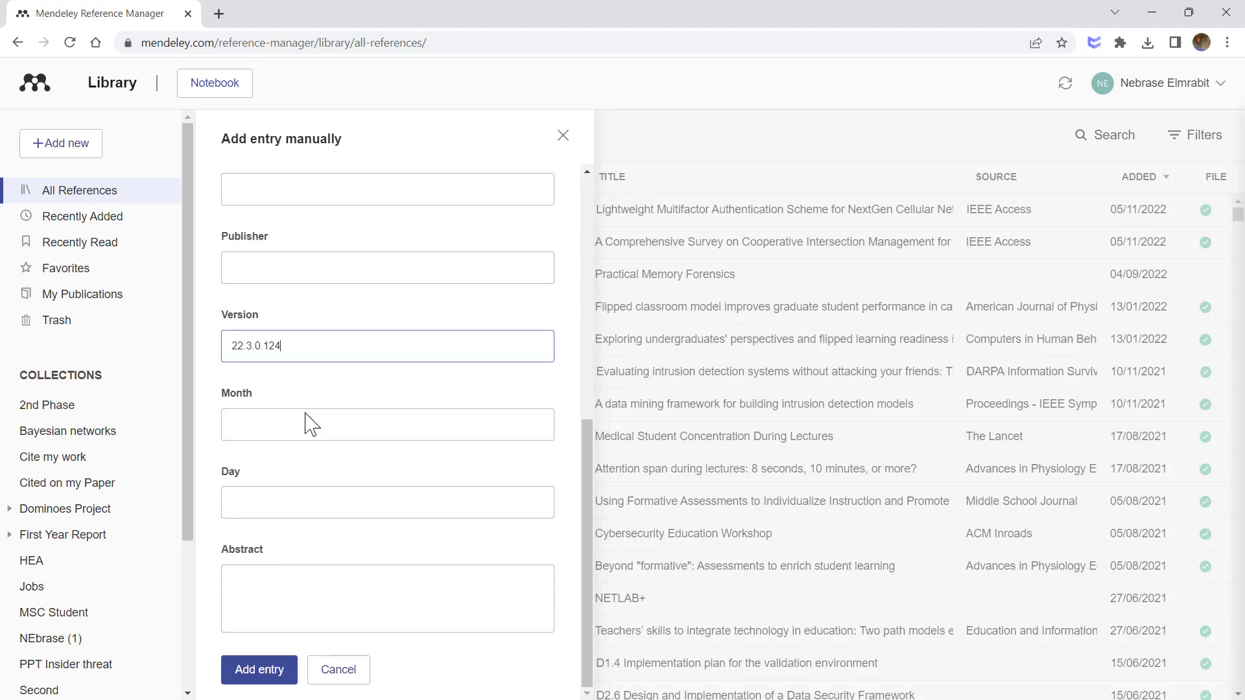
# Step: Save the EnCase Forensic Training entry to the library and return to EnCase's version details
pyautogui.click(271, 675)
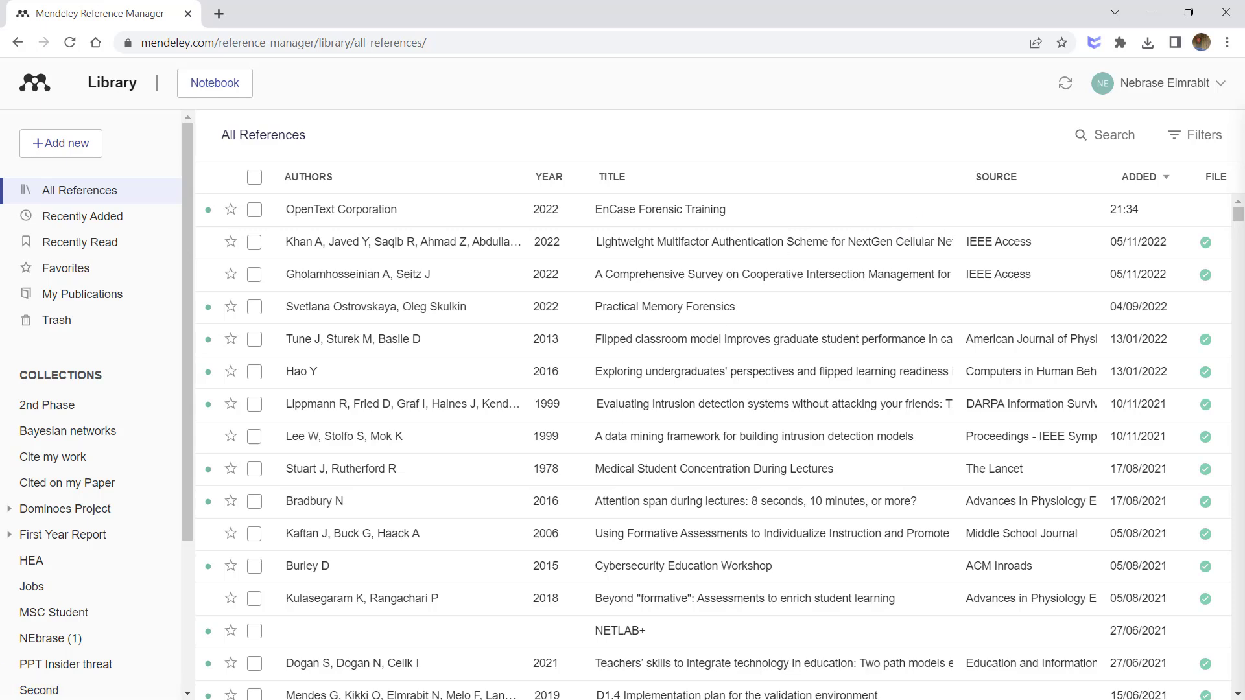
pyautogui.hotkey('alt', 'Tab')
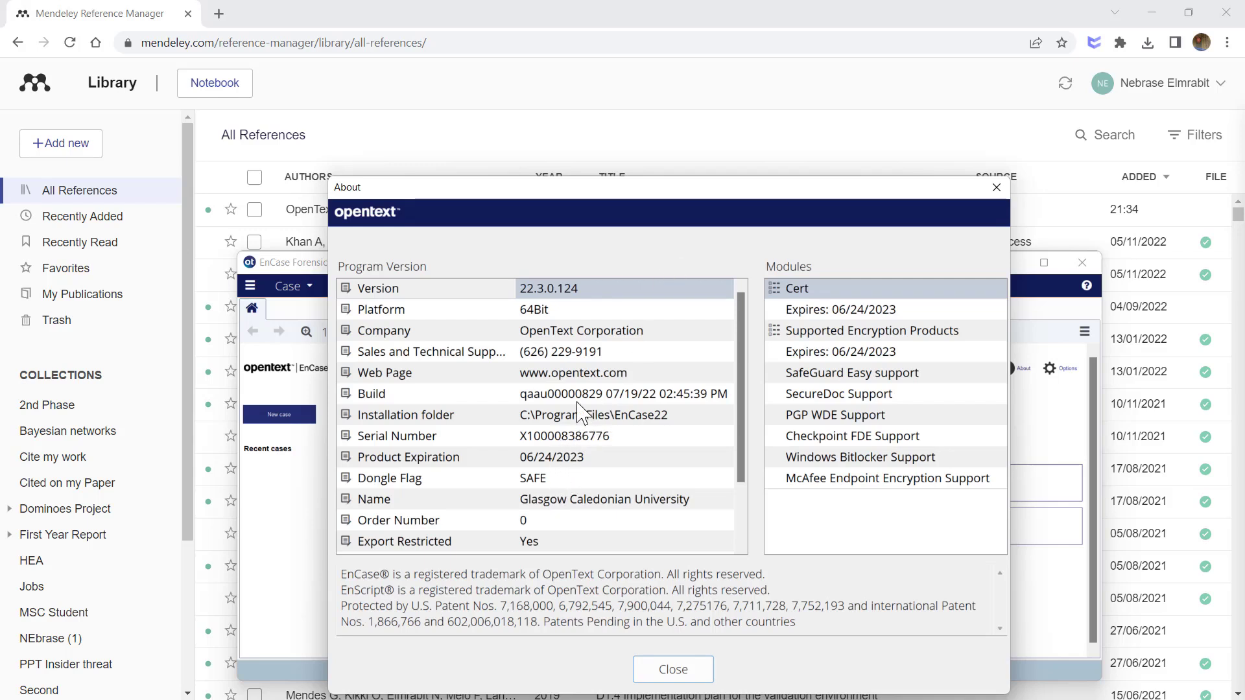
pyautogui.click(609, 374)
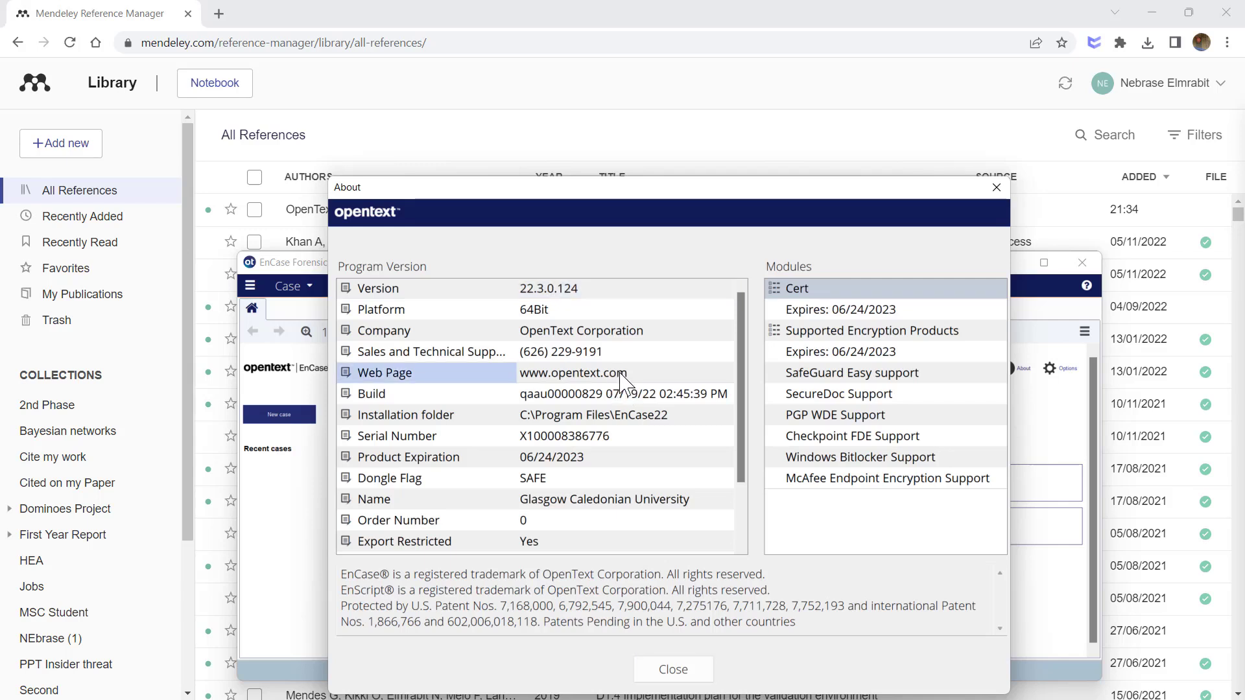
pyautogui.rightClick(621, 378)
pyautogui.click(645, 384)
pyautogui.click(993, 192)
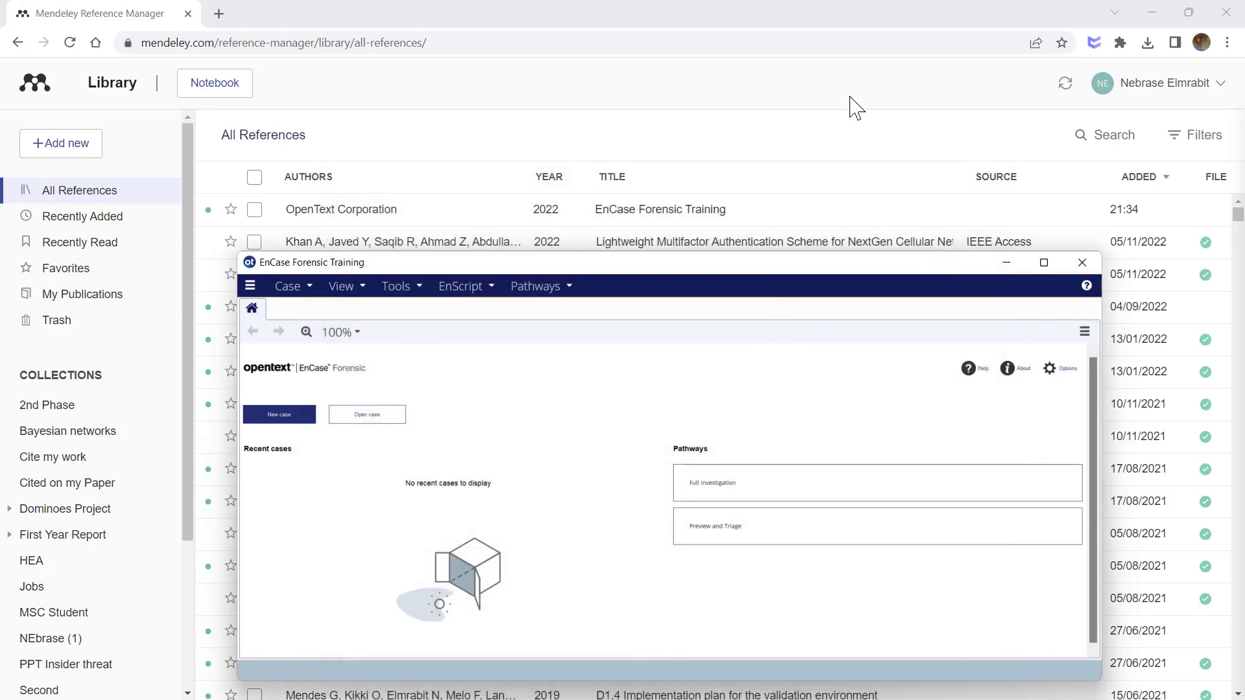
pyautogui.click(832, 10)
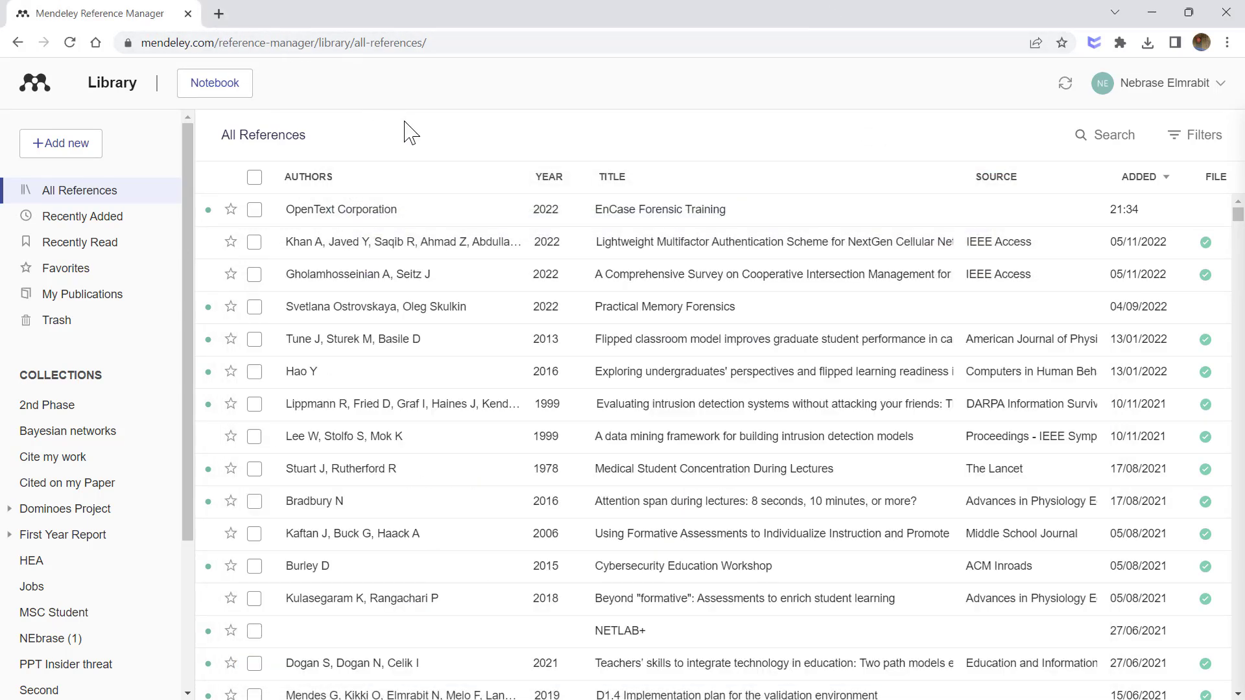
pyautogui.click(611, 223)
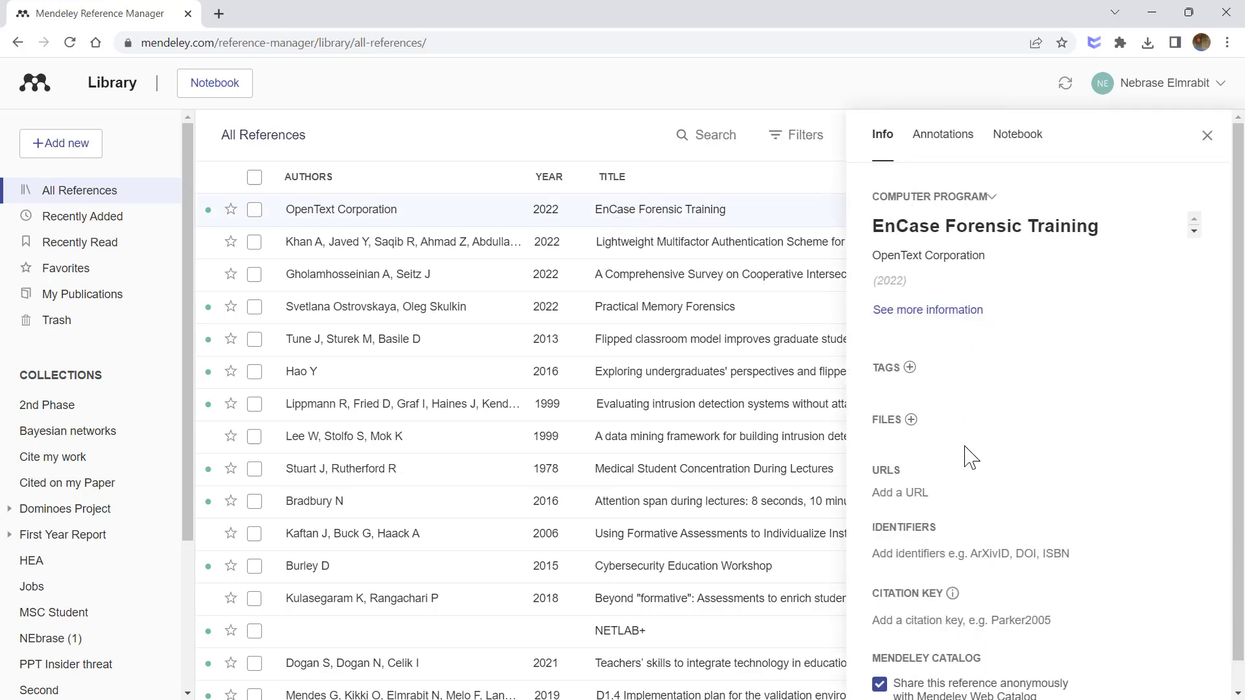
pyautogui.scroll(-1, 971, 457)
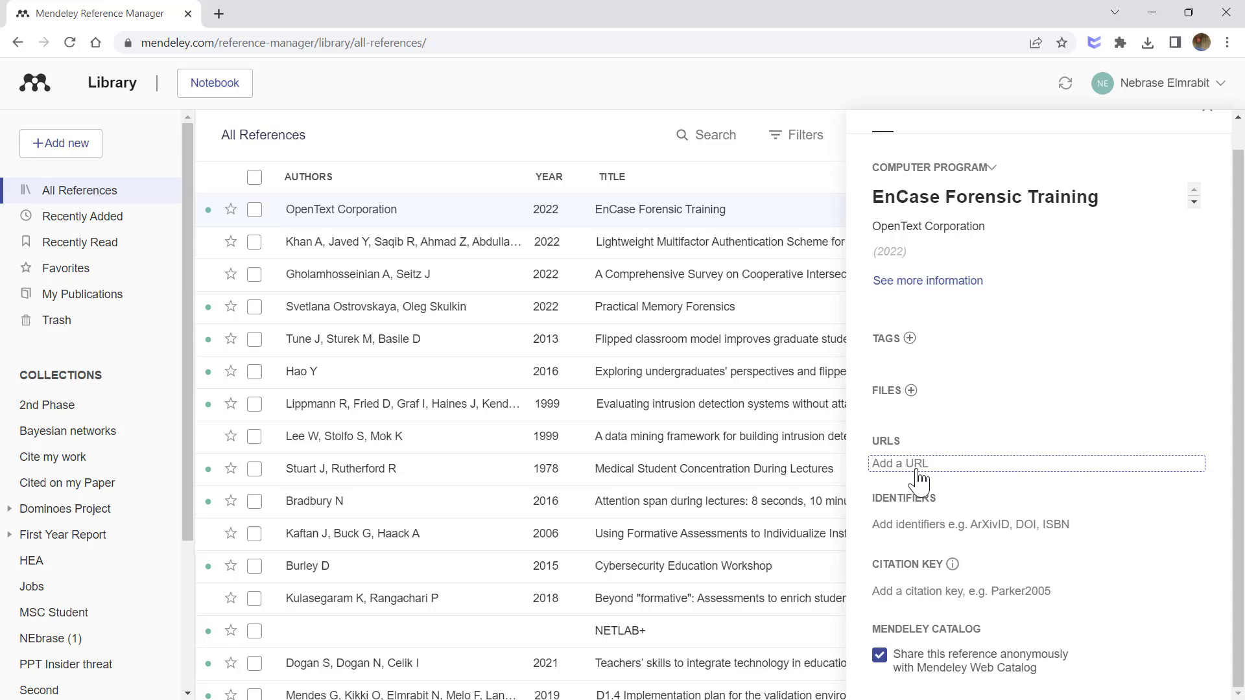
pyautogui.click(920, 464)
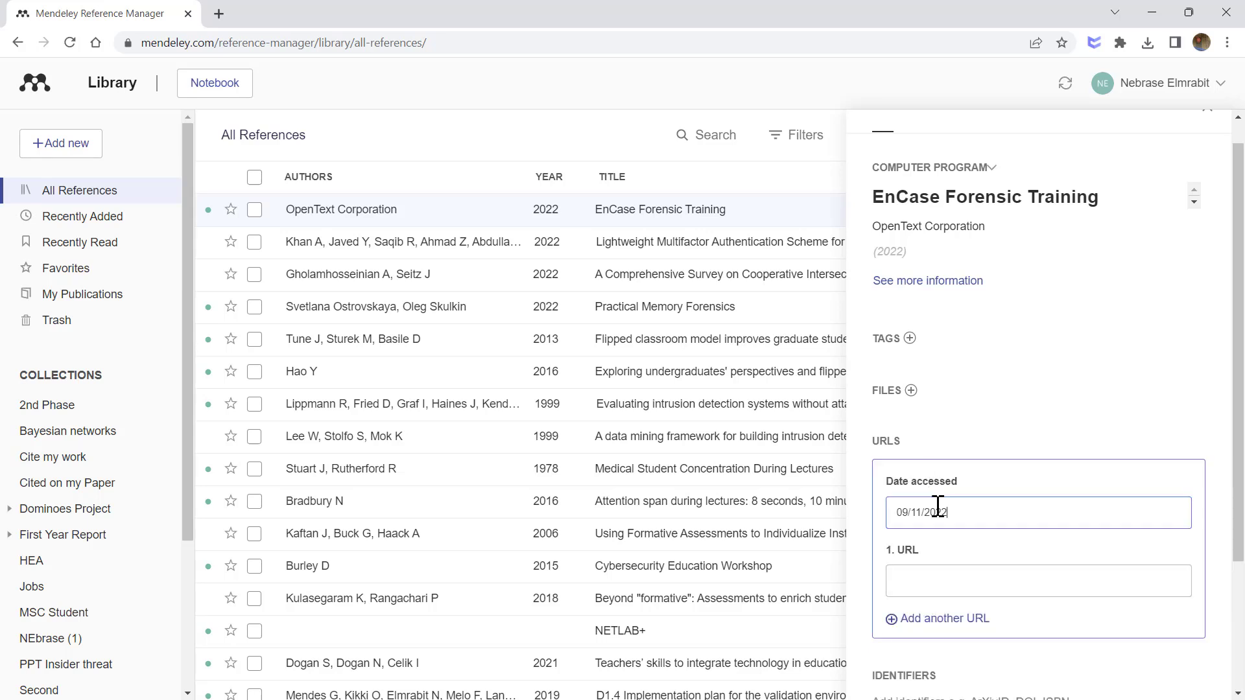
pyautogui.click(929, 582)
pyautogui.hotkey('ctrl', 'v')
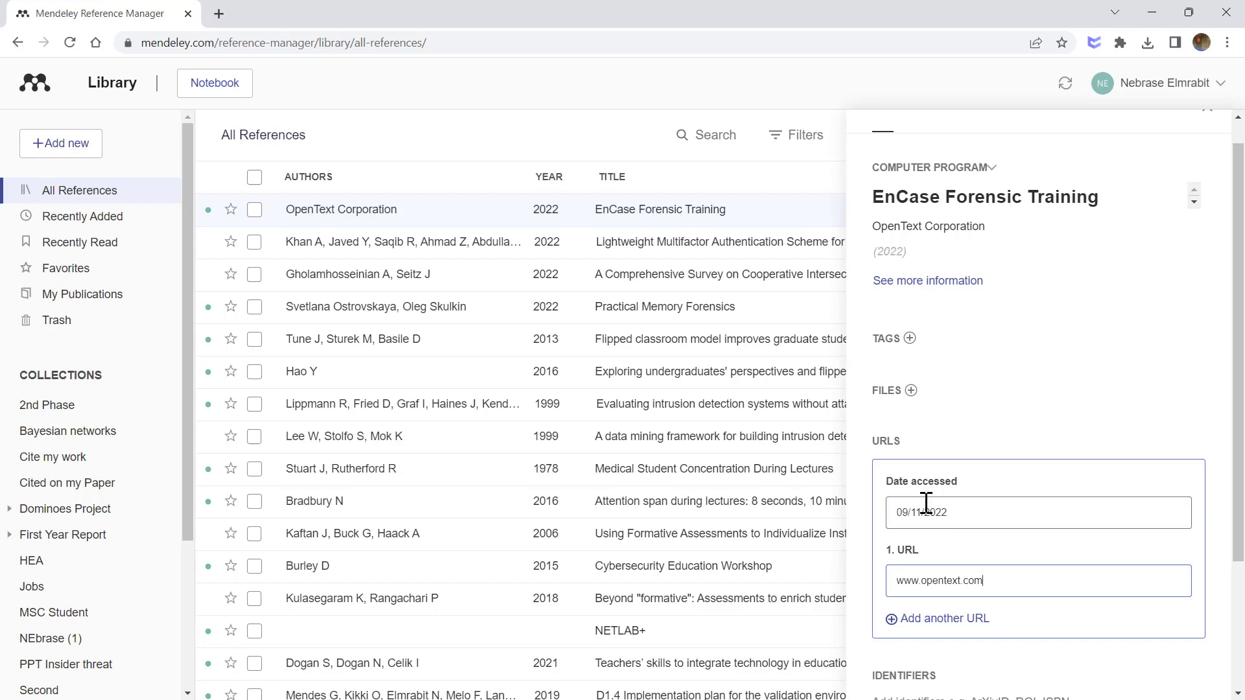
pyautogui.click(1031, 448)
# Step: Recheck the entry's URL details and save them again
pyautogui.click(886, 500)
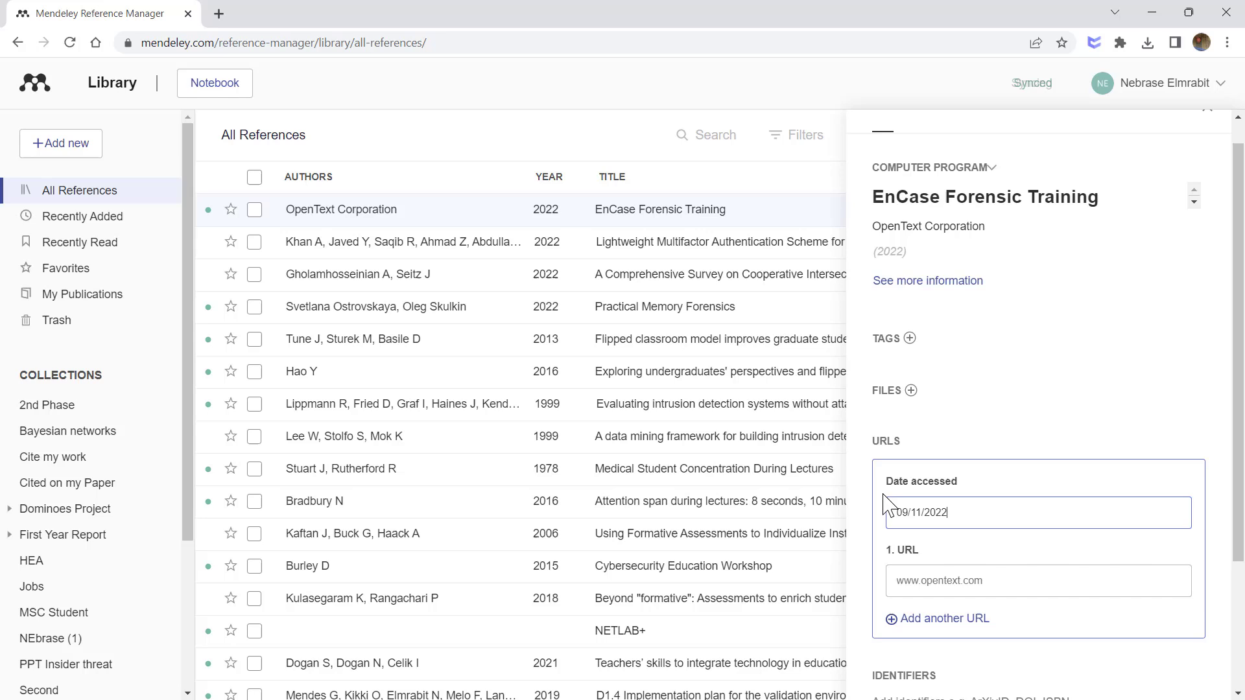
pyautogui.doubleClick(942, 581)
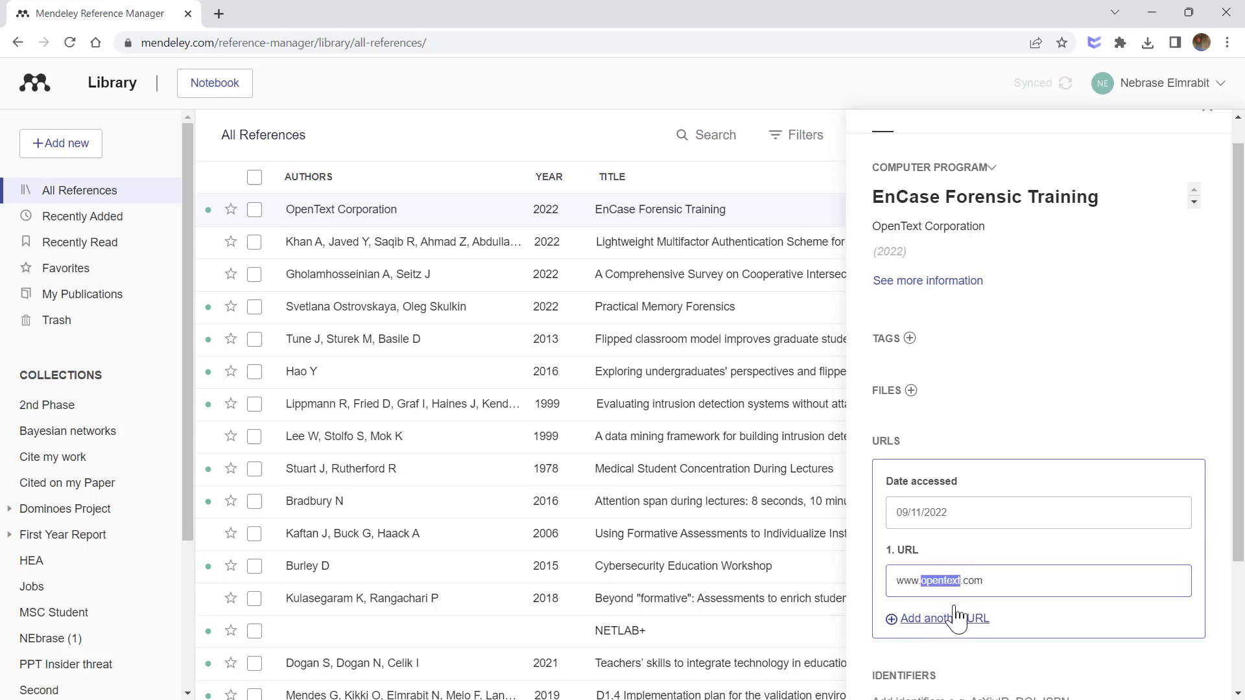
pyautogui.click(1073, 396)
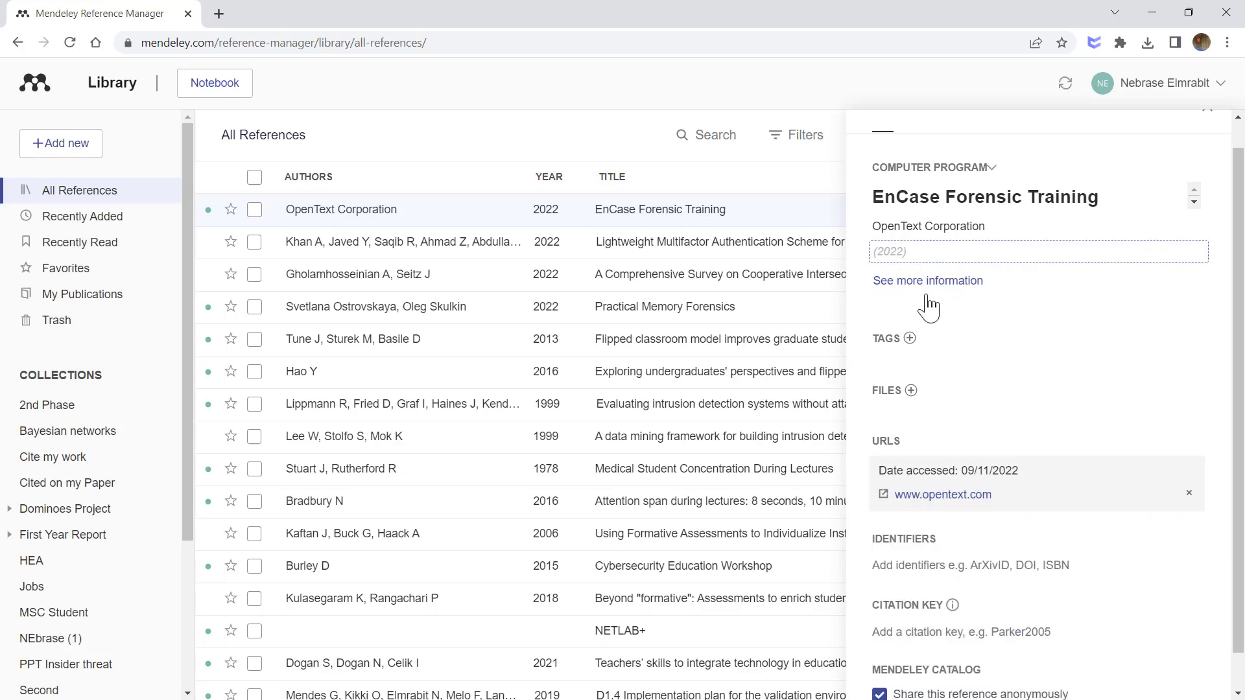
pyautogui.scroll(-1, 970, 519)
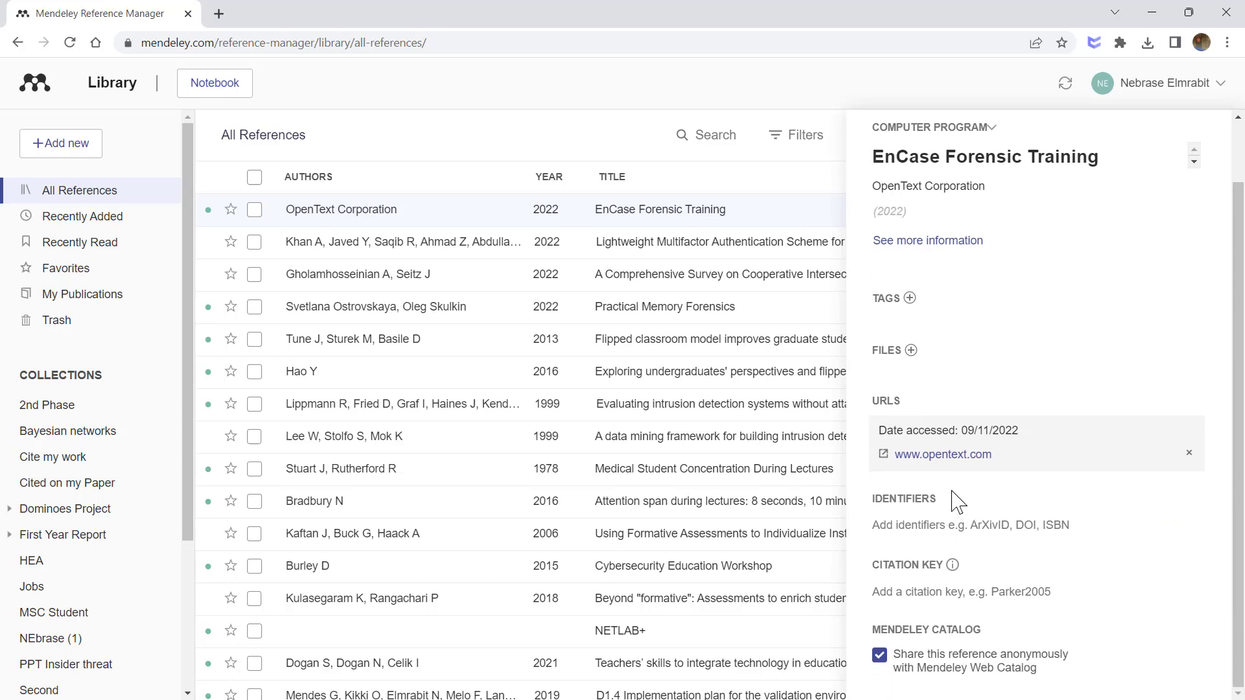
pyautogui.scroll(1, 958, 507)
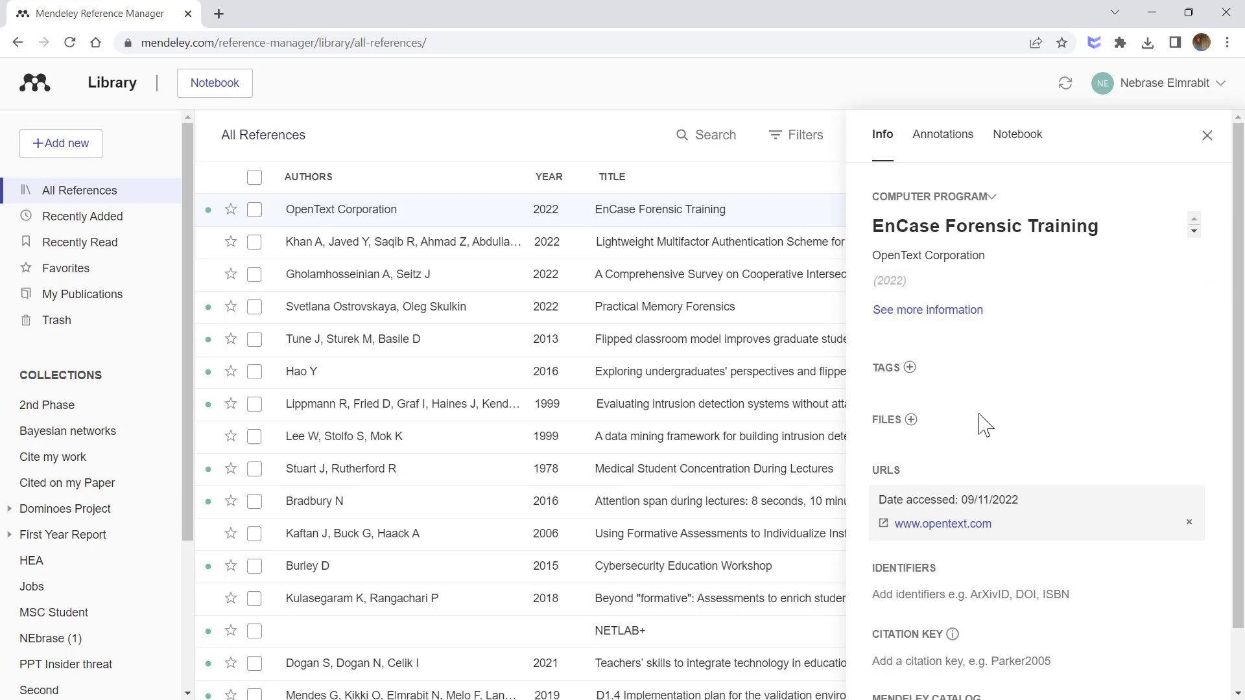
pyautogui.click(950, 512)
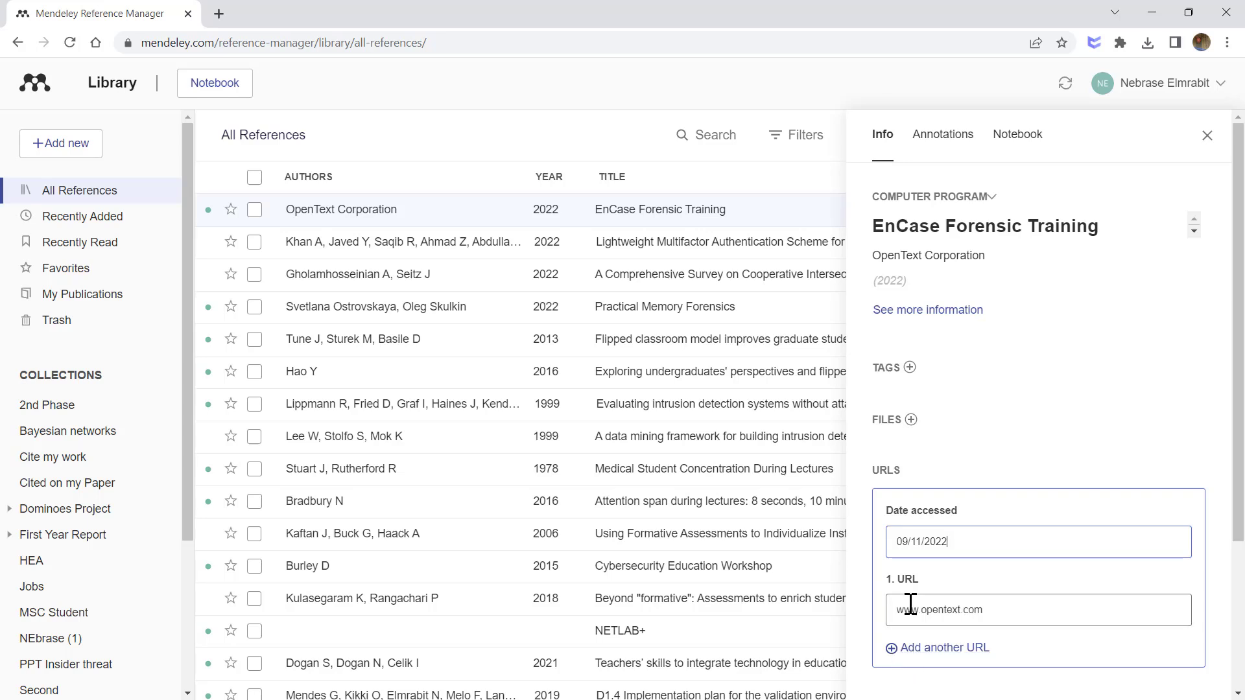
pyautogui.click(921, 587)
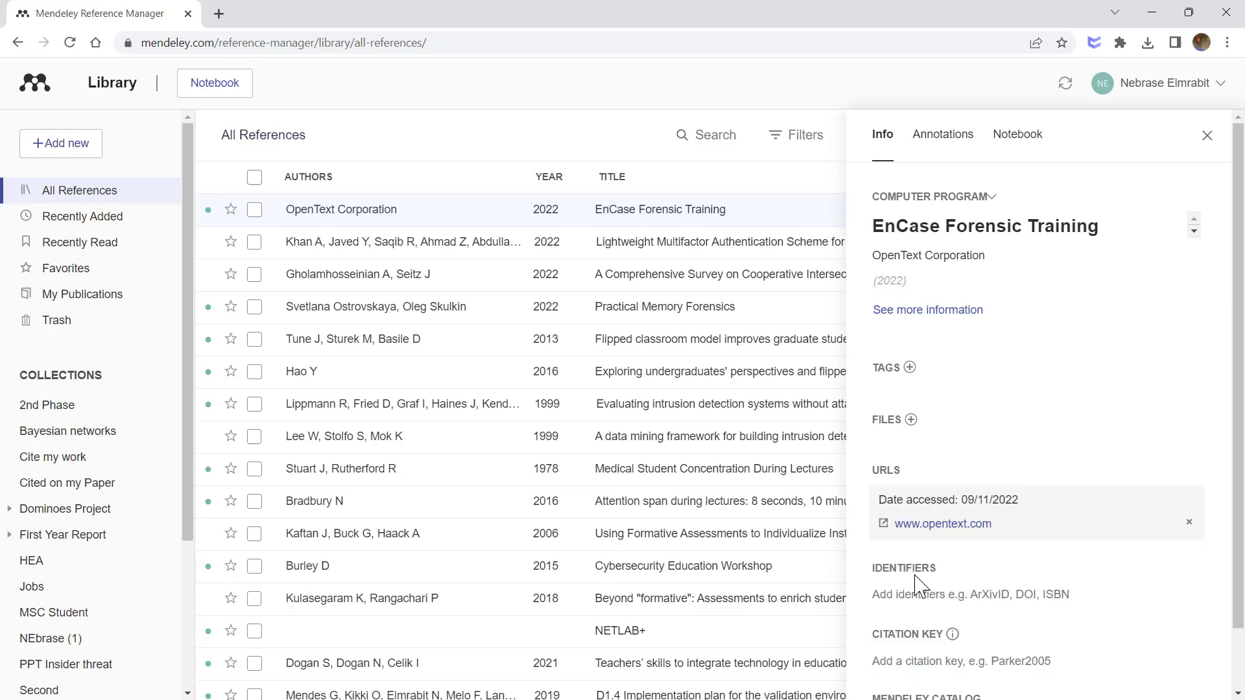
pyautogui.click(886, 533)
pyautogui.click(595, 104)
# Step: Close the reference details, then reopen the EnCase Forensic Training entry to verify it
pyautogui.click(1206, 136)
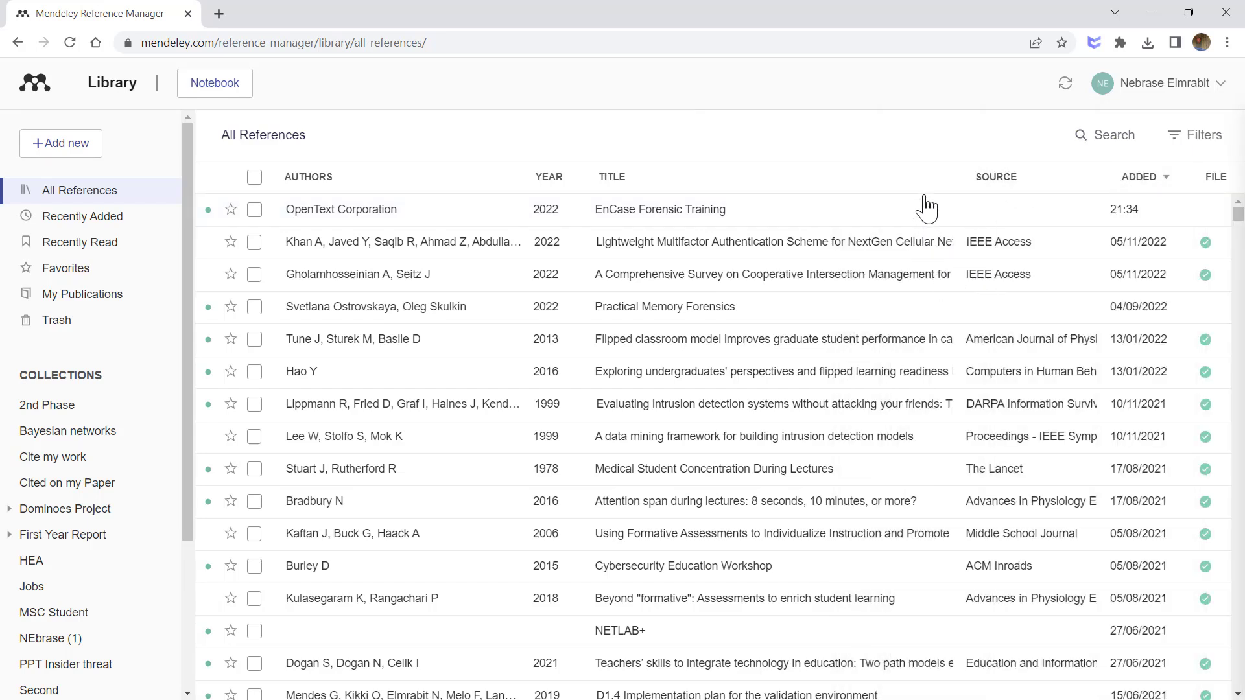
pyautogui.click(695, 223)
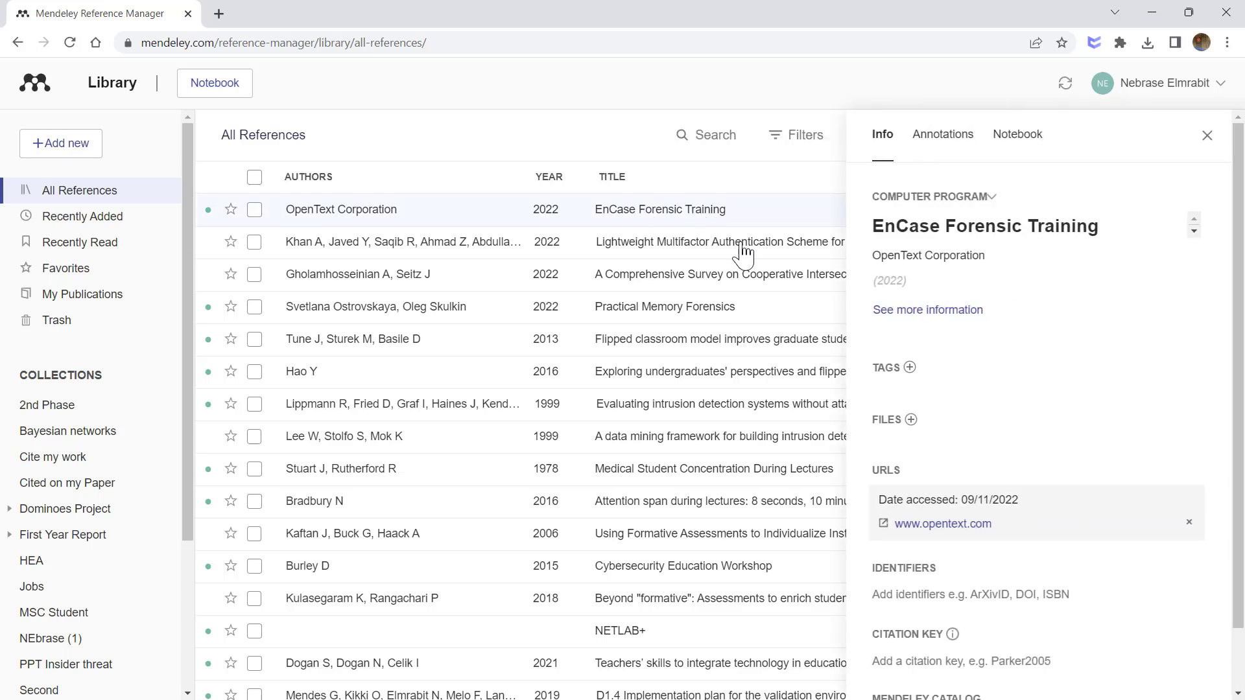
pyautogui.scroll(-1, 906, 483)
pyautogui.scroll(1, 906, 483)
# Step: Minimize Chrome, maximize Word, and launch Mendeley Cite from the References tab
pyautogui.click(1152, 13)
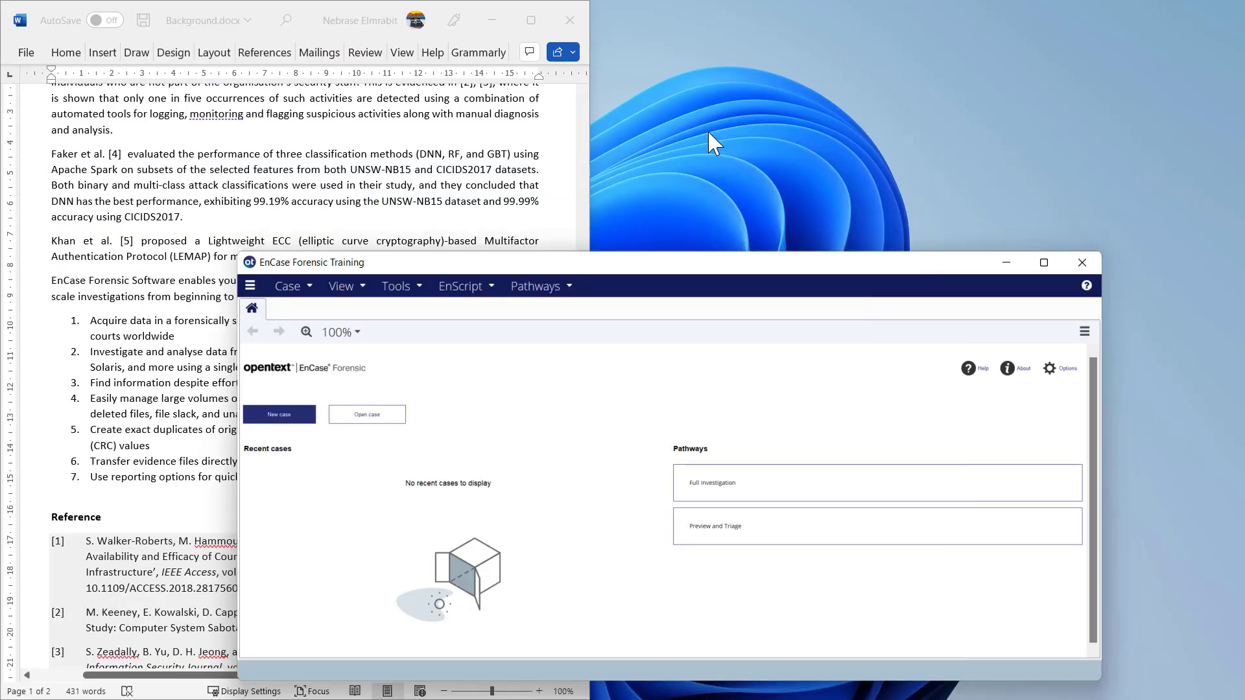
pyautogui.click(531, 20)
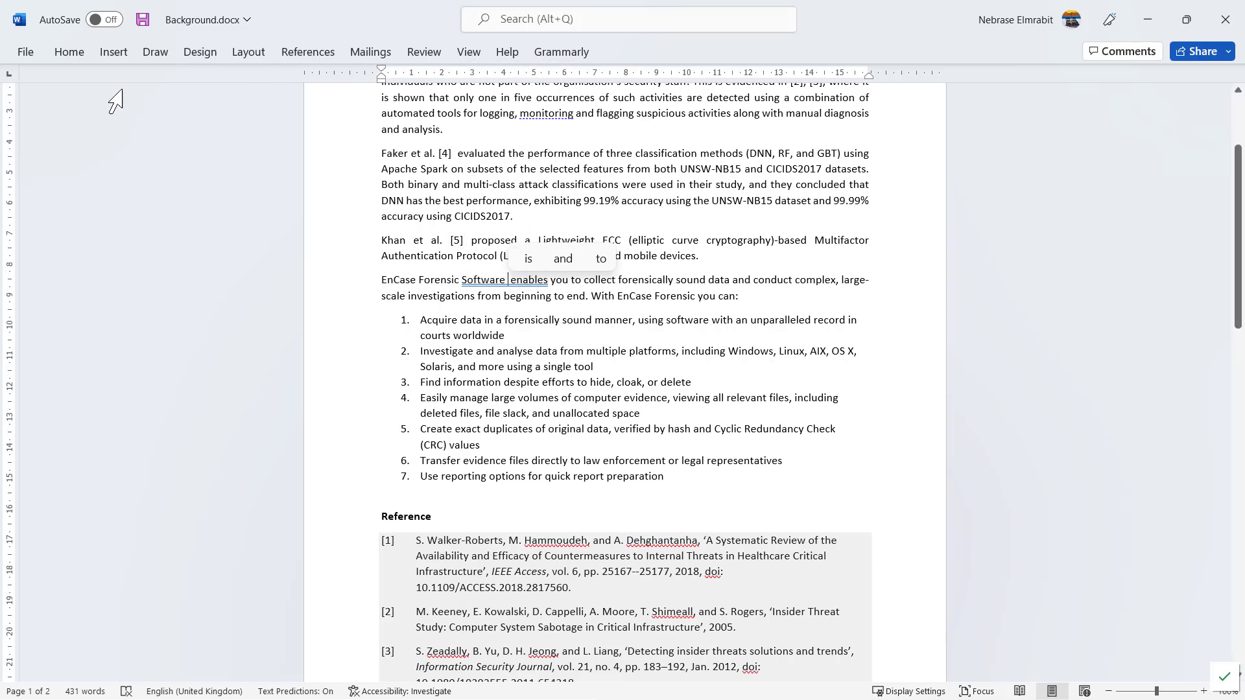
pyautogui.click(75, 57)
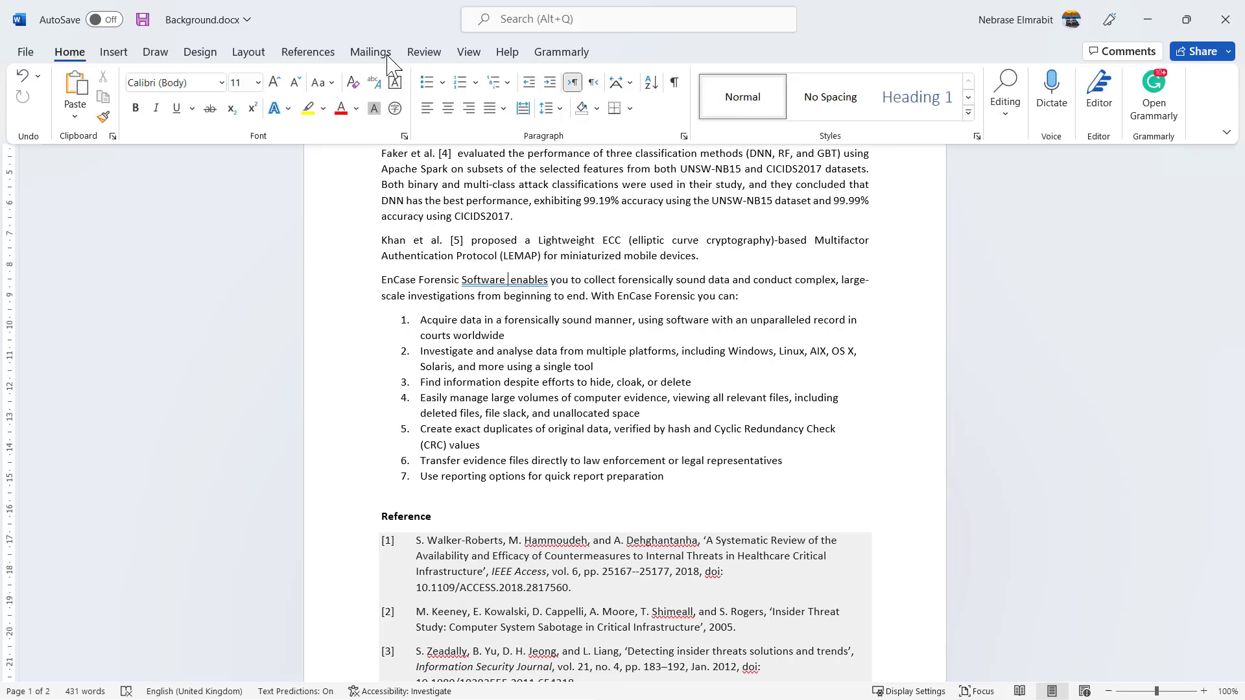
pyautogui.click(308, 53)
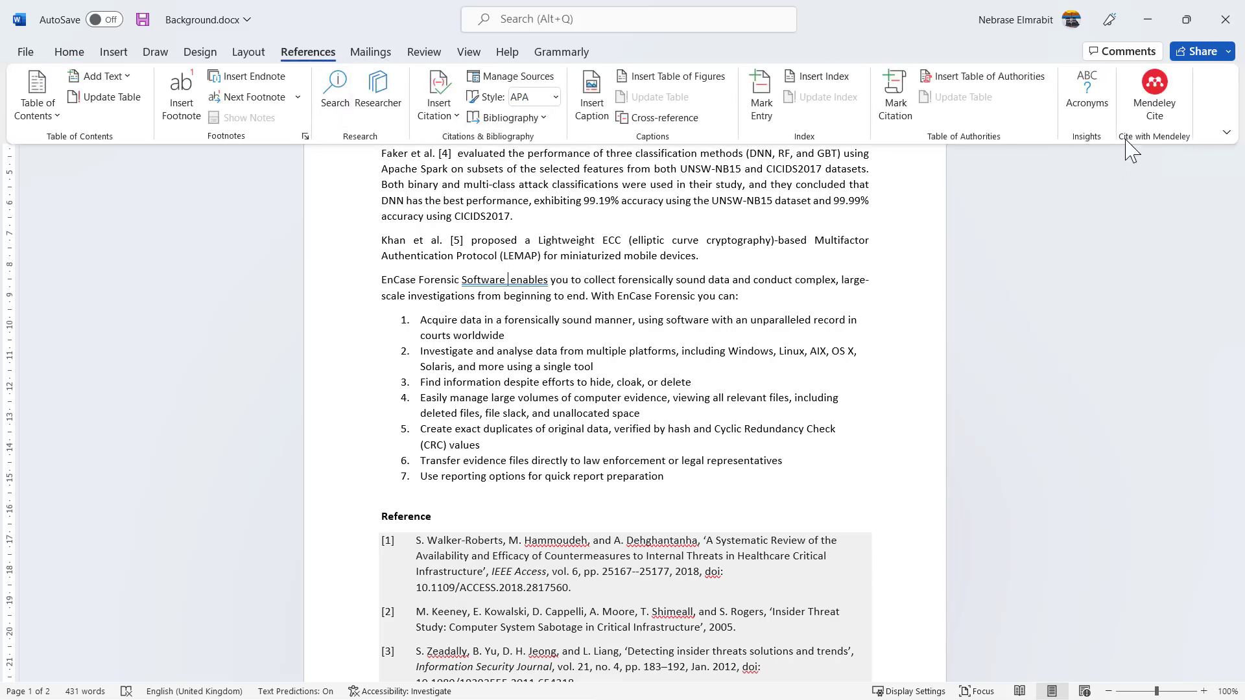
pyautogui.click(1165, 83)
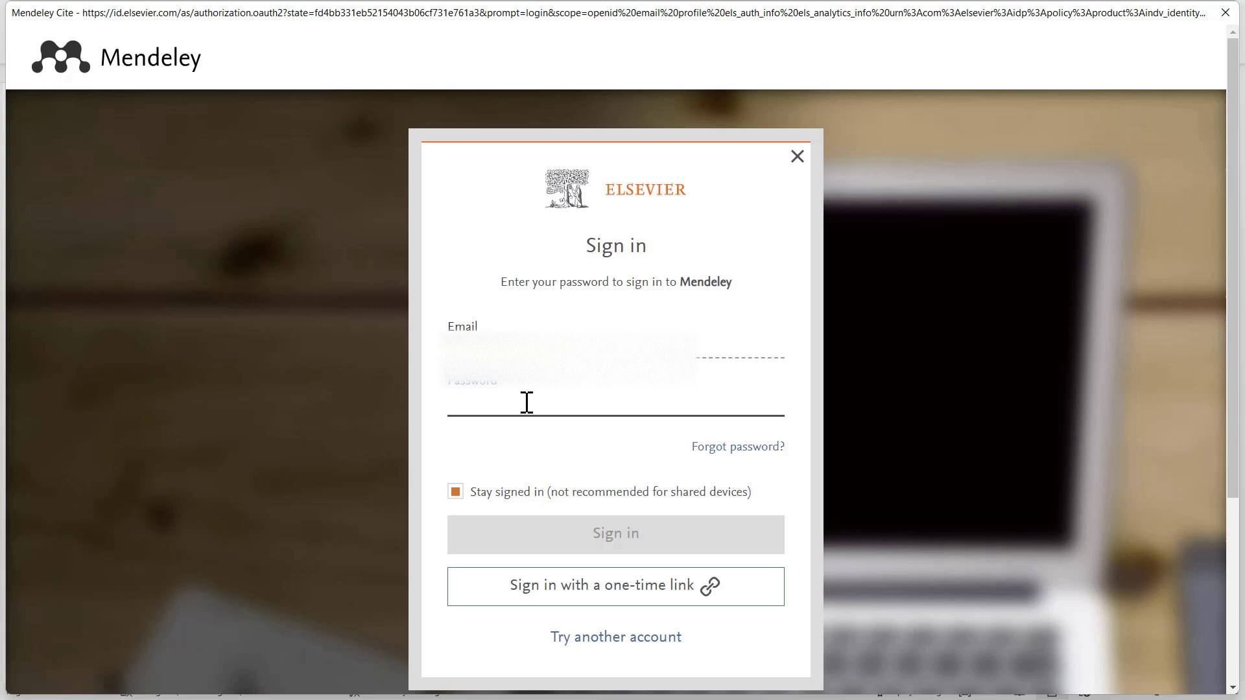
# Step: Enter the Mendeley account password and sign in to Mendeley Cite
pyautogui.write('•')
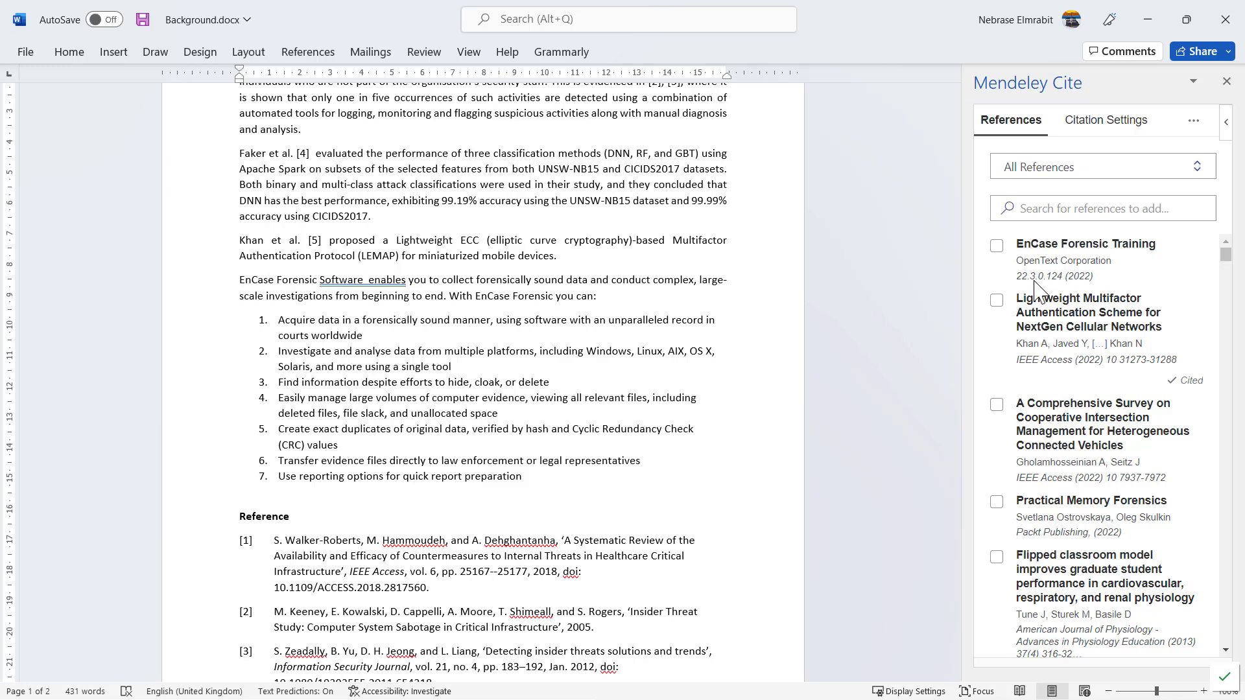
# Step: Search 'encase' in the Mendeley Cite pane and tick EnCase Forensic Training
pyautogui.click(1046, 213)
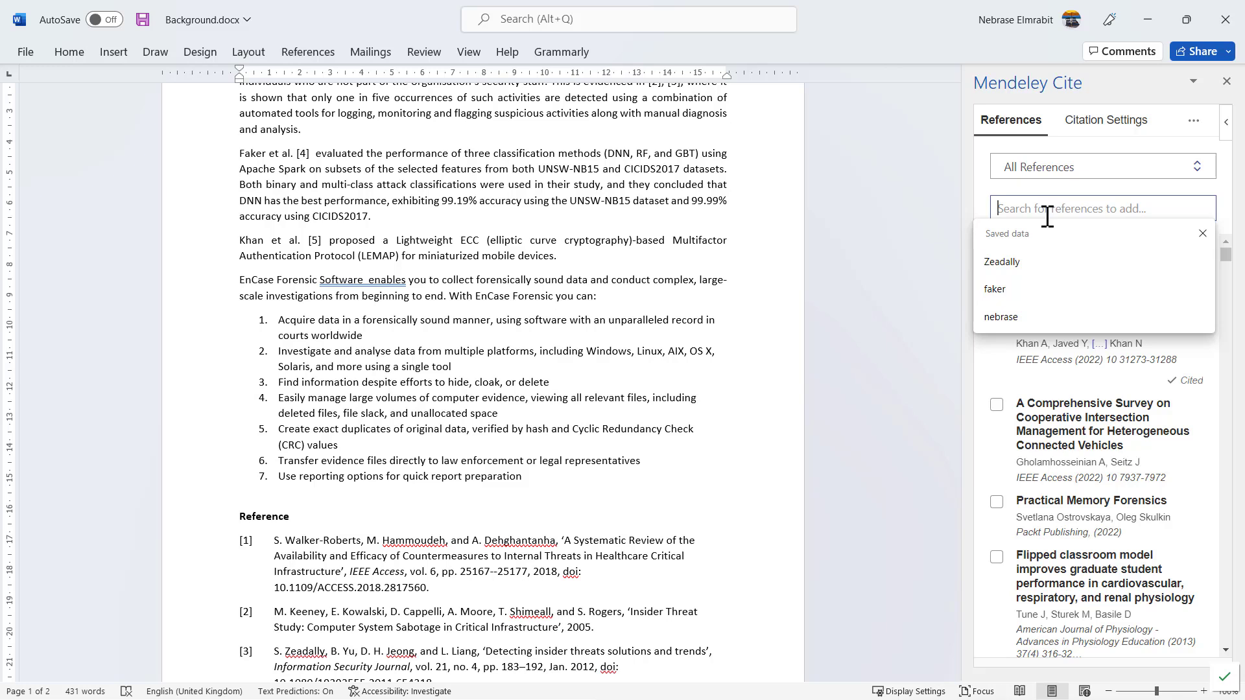
pyautogui.write('encase')
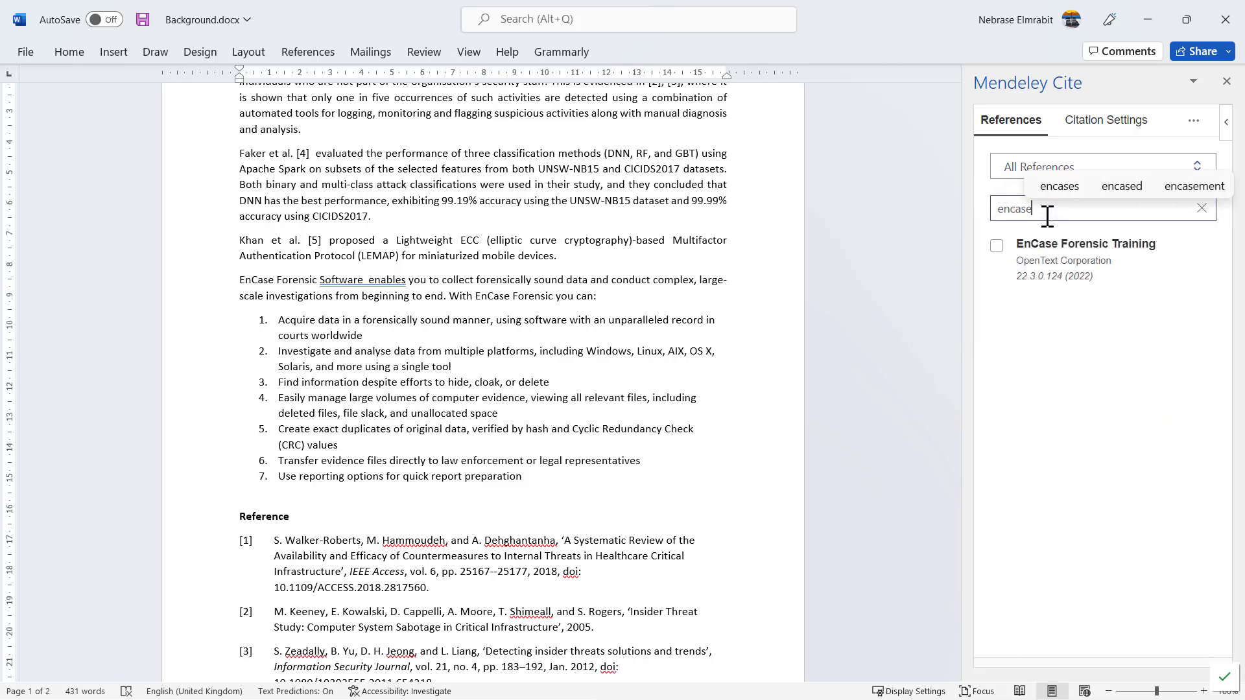
pyautogui.click(1000, 249)
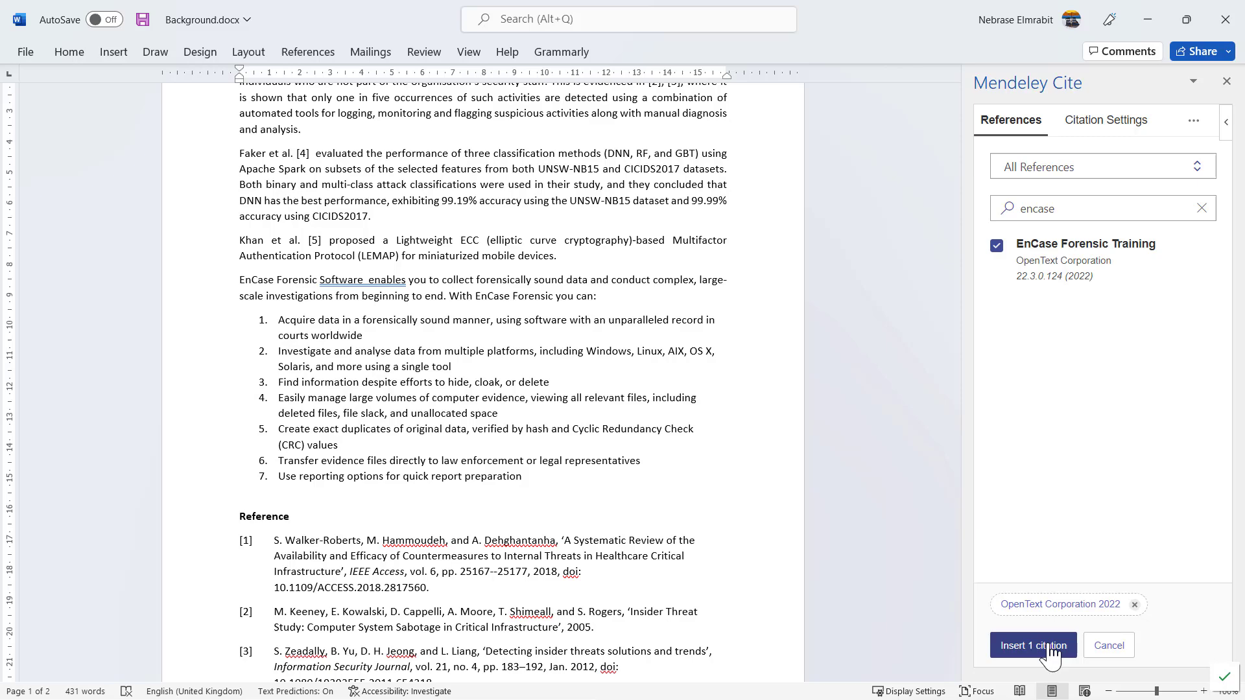
# Step: Insert the EnCase Forensic Training citation [6] after 'EnCase Forensic Software'
pyautogui.scroll(-7, 589, 525)
pyautogui.click(589, 525)
pyautogui.scroll(-4, 542, 531)
pyautogui.scroll(4, 300, 484)
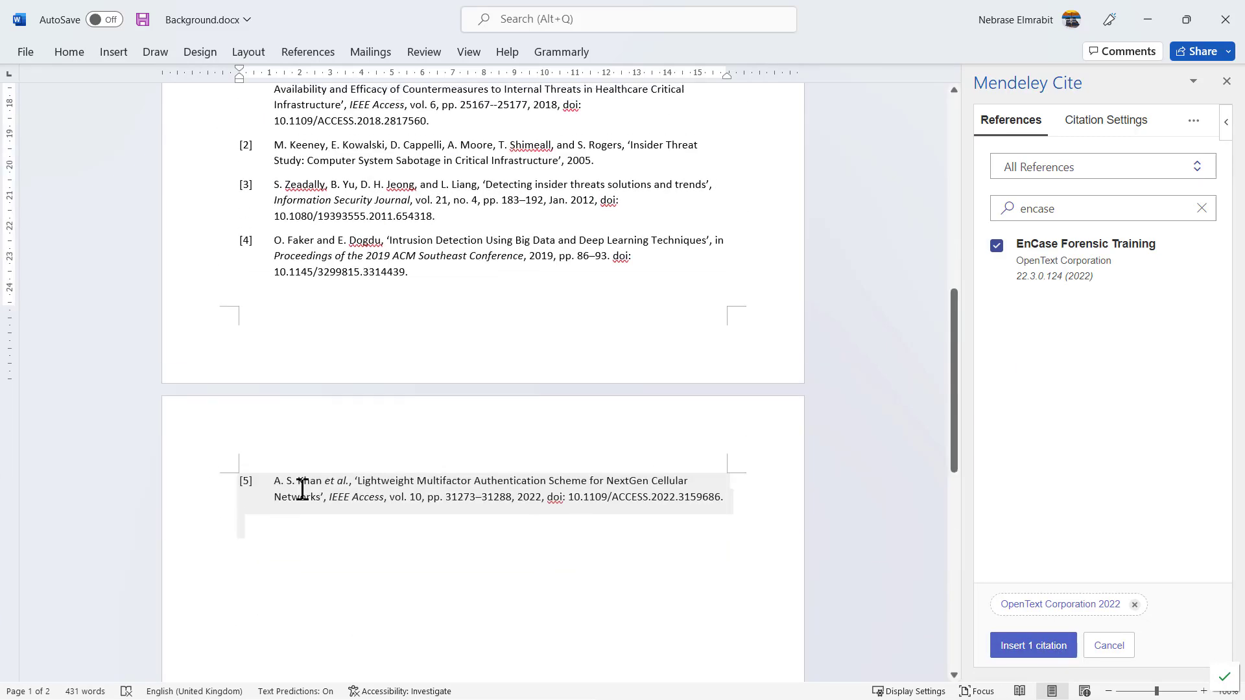
pyautogui.scroll(2, 580, 485)
pyautogui.scroll(10, 580, 485)
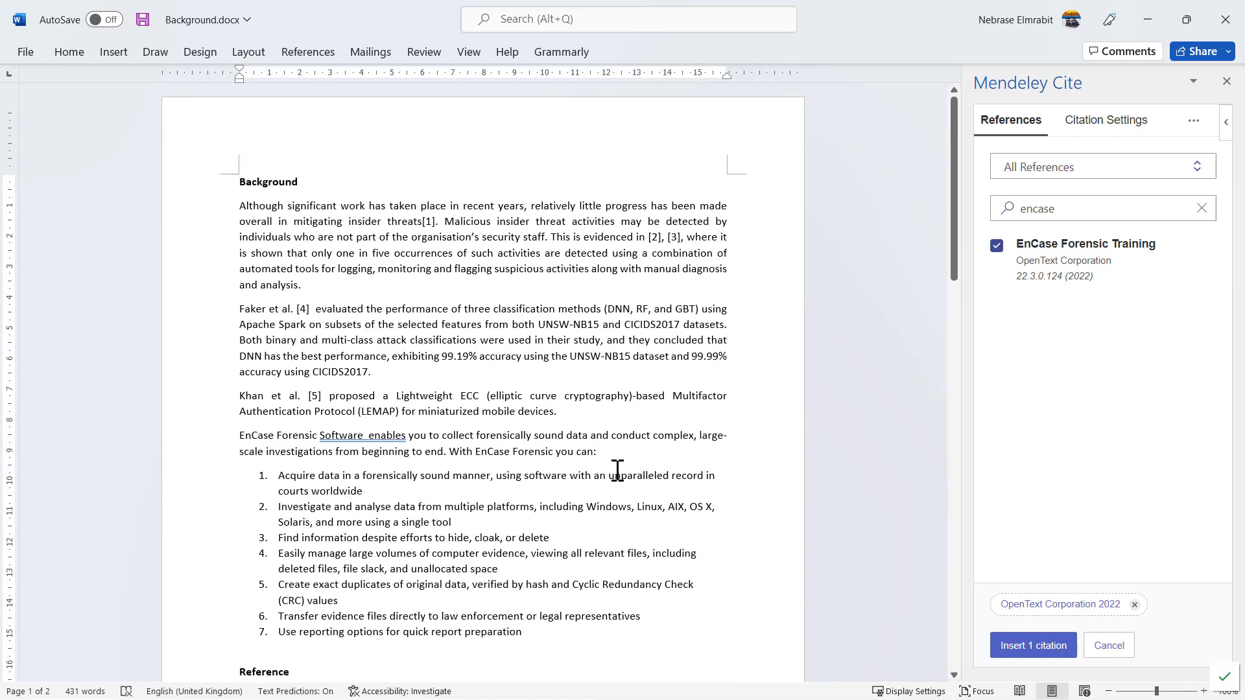
pyautogui.scroll(-5, 714, 532)
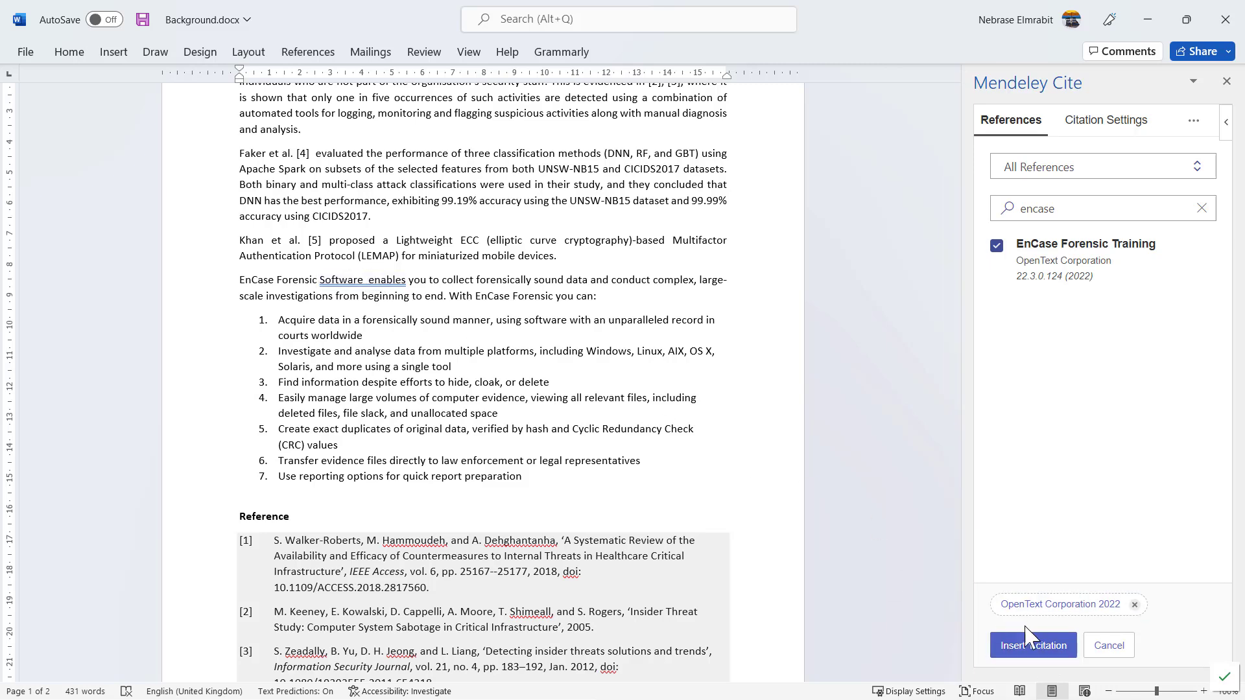
pyautogui.scroll(-5, 578, 481)
pyautogui.scroll(-3, 270, 533)
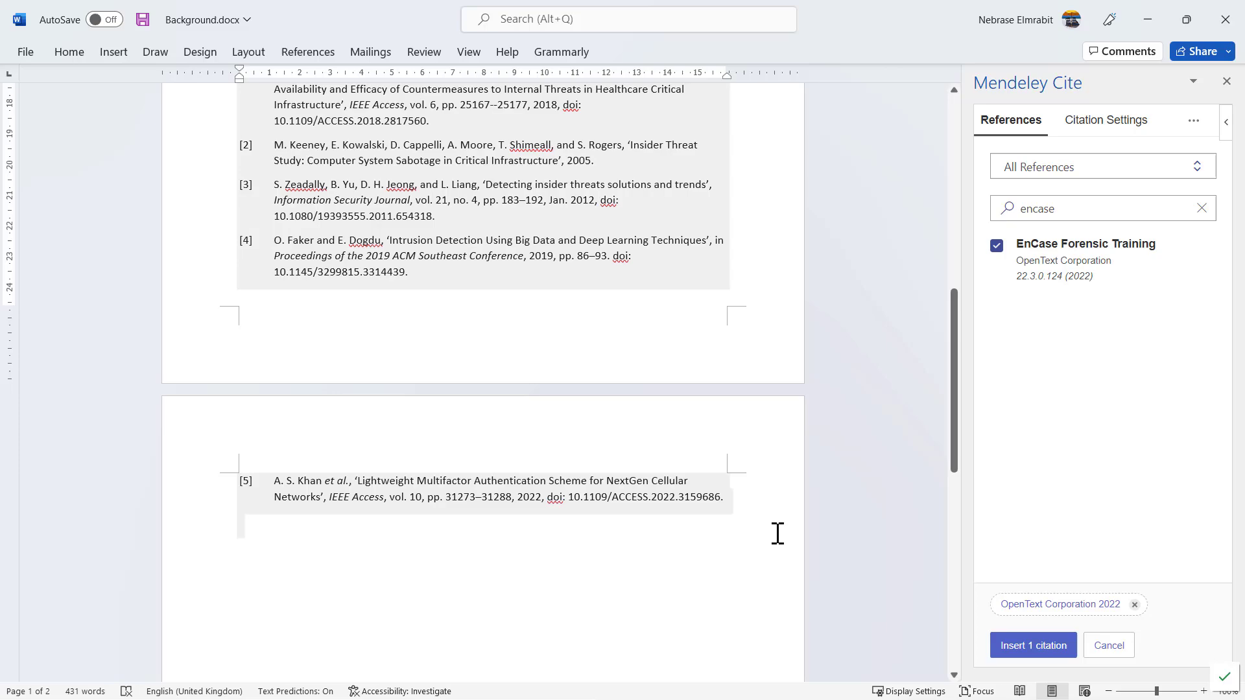
pyautogui.scroll(4, 453, 397)
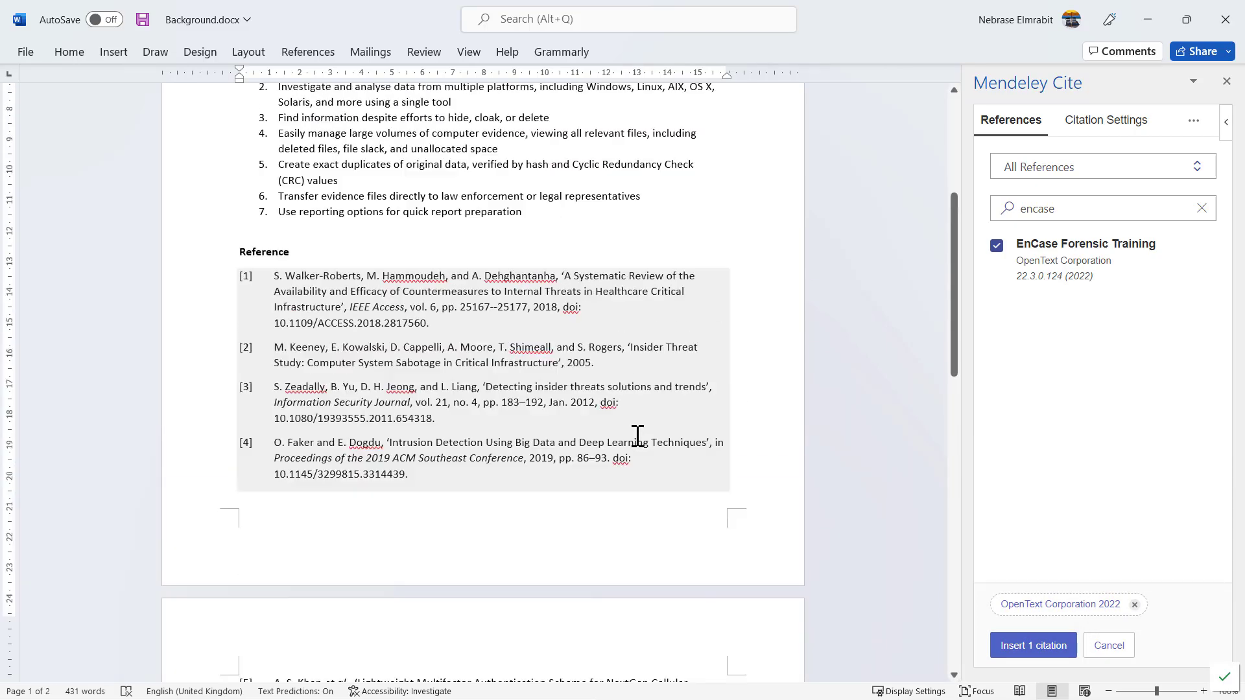
pyautogui.scroll(4, 638, 436)
pyautogui.click(1033, 646)
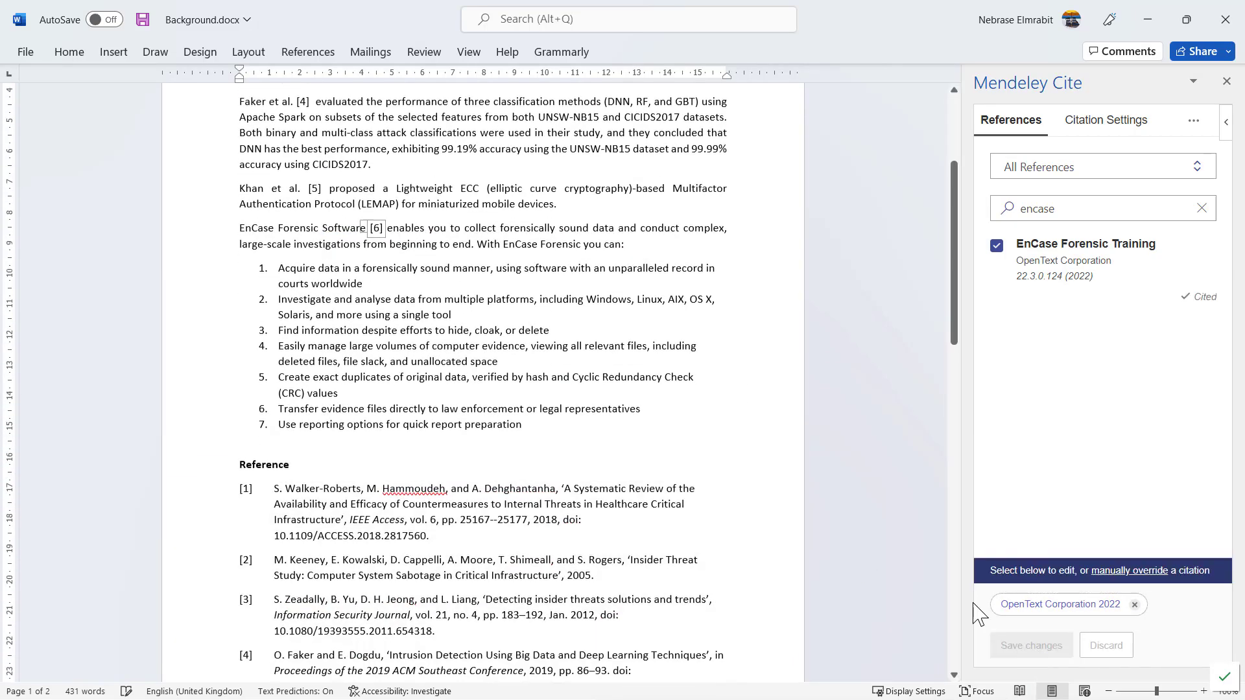
pyautogui.click(267, 245)
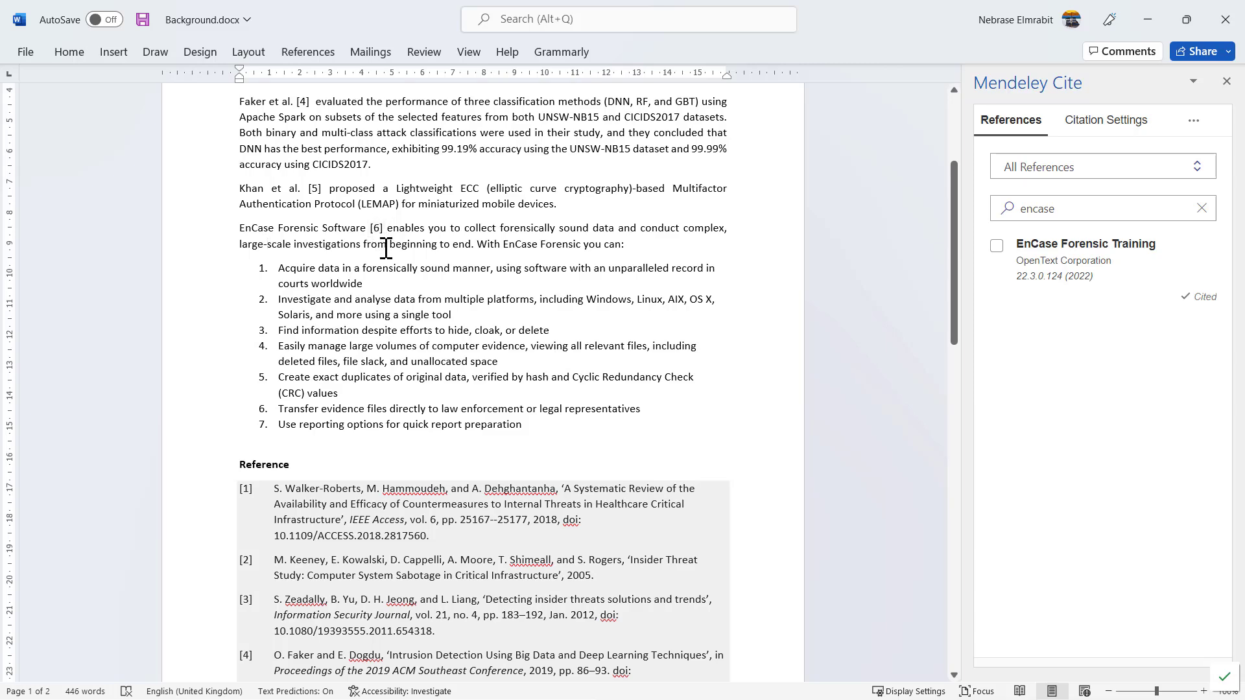
pyautogui.scroll(-5, 385, 254)
pyautogui.scroll(-3, 386, 254)
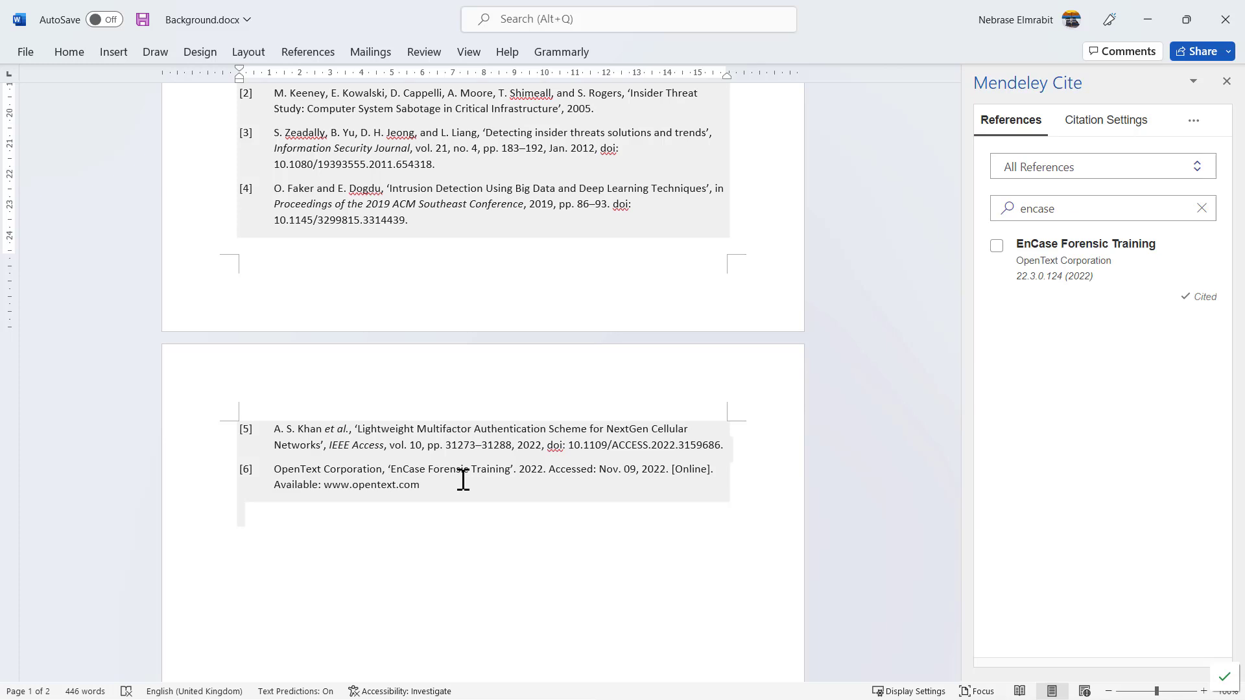
pyautogui.scroll(5, 547, 397)
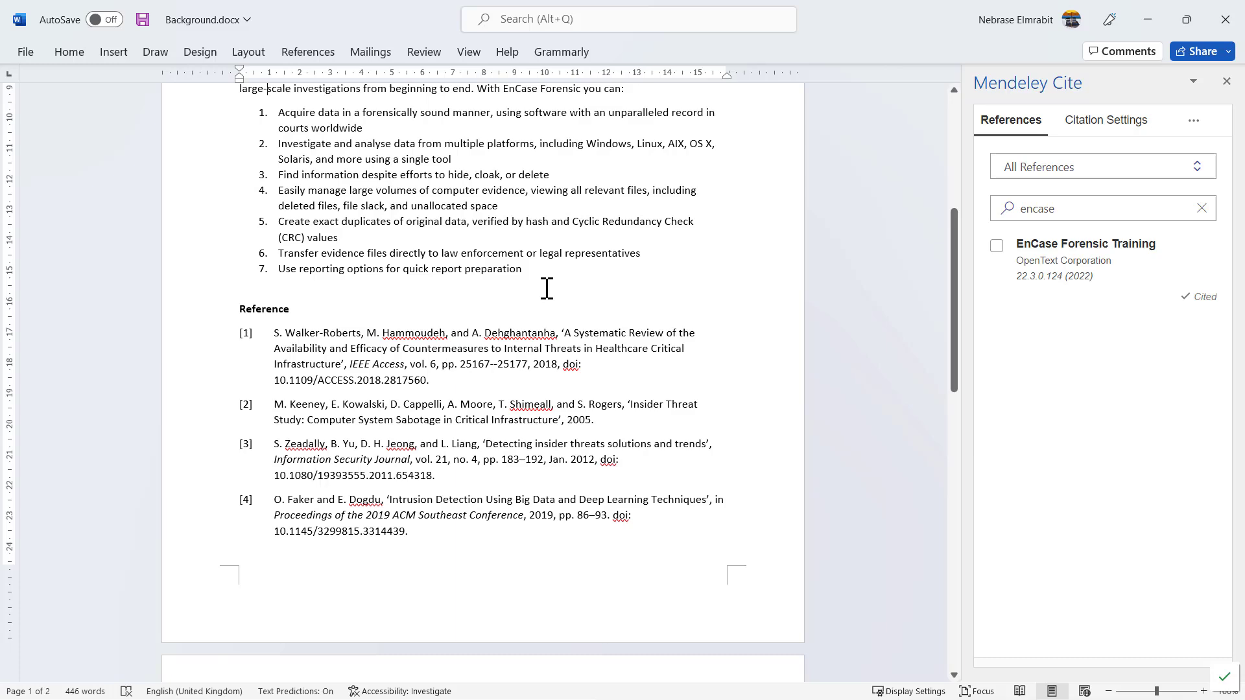
pyautogui.scroll(5, 547, 288)
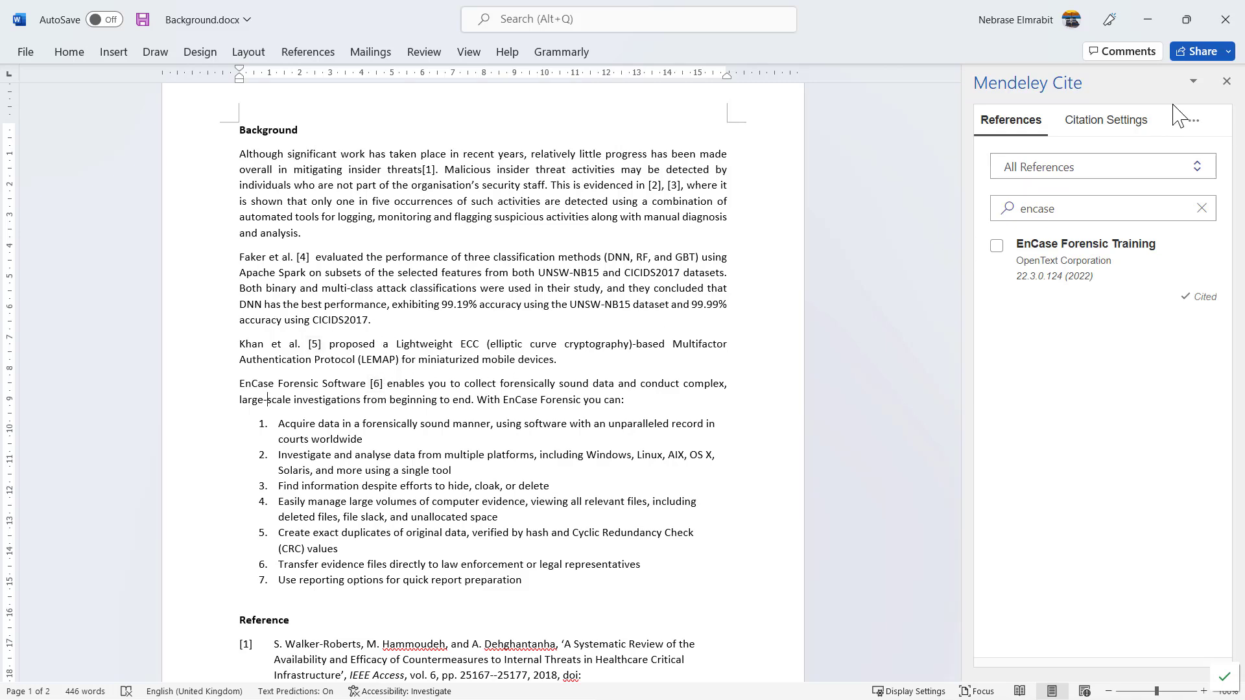
# Step: Switch the Mendeley Cite citation style to American Psychological Association 7th edition and update all citations
pyautogui.click(1099, 132)
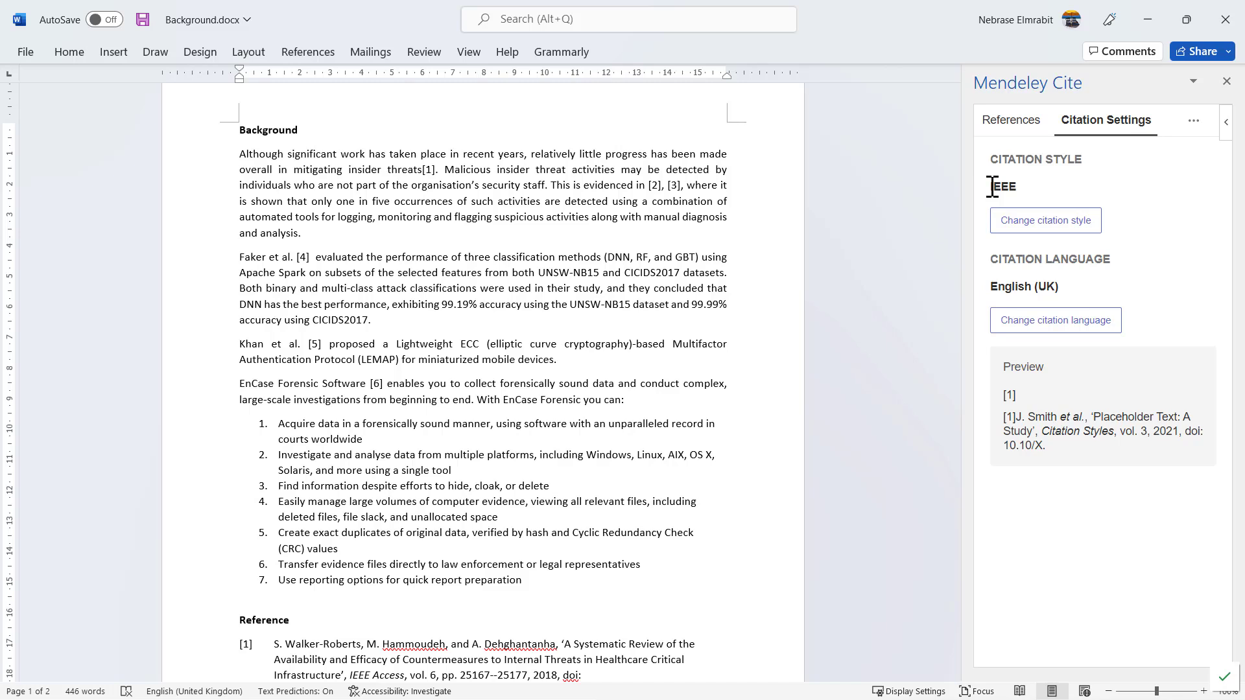
pyautogui.click(1041, 224)
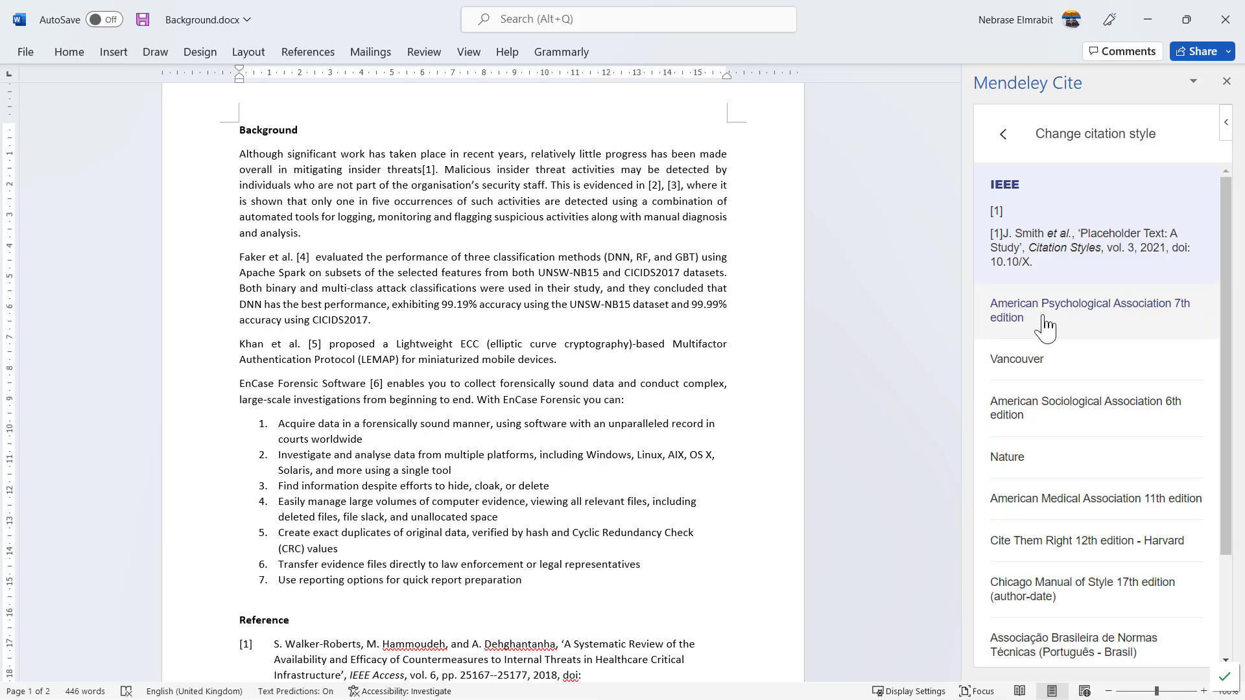
pyautogui.click(1077, 319)
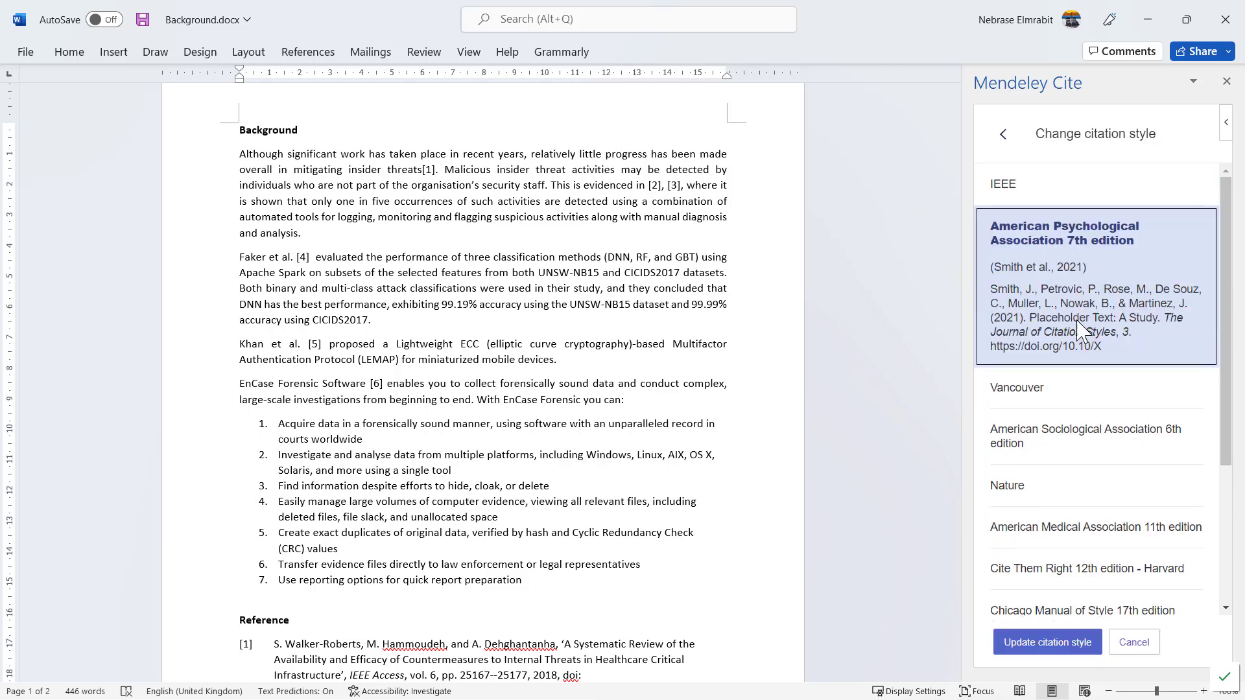
pyautogui.click(1056, 649)
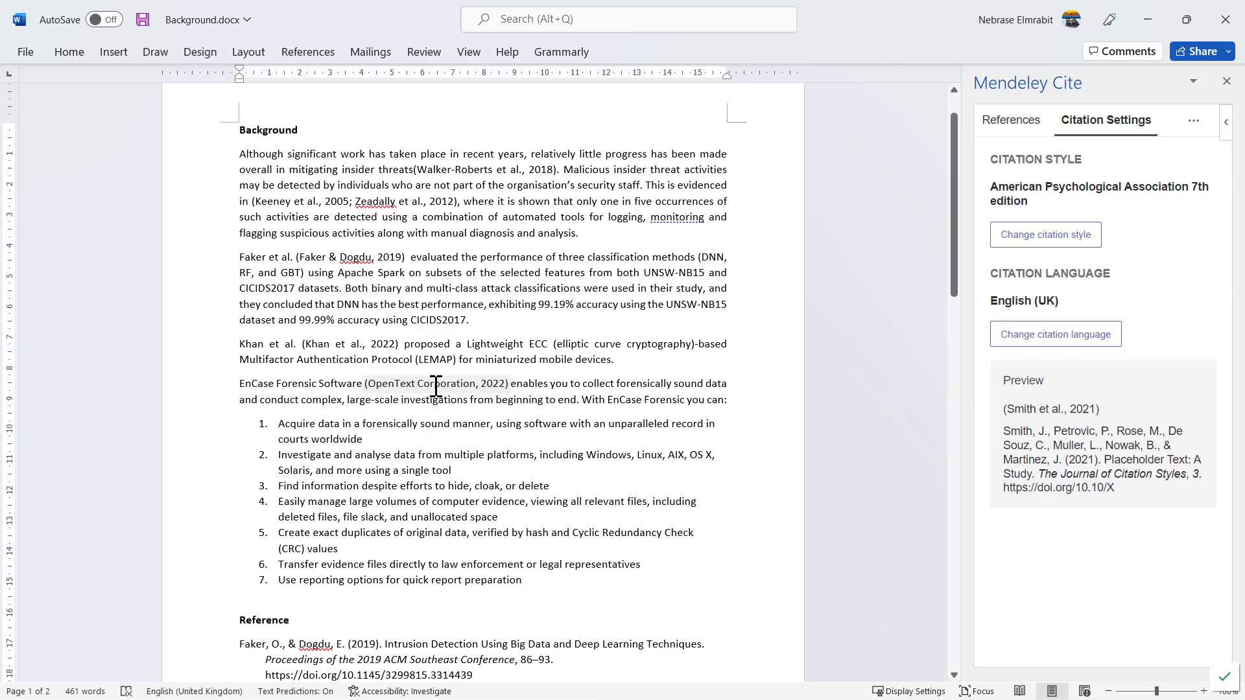
# Step: Review the APA reference list and select version number 22.3.0.124 in the EnCase Forensic Training entry
pyautogui.scroll(-12, 509, 392)
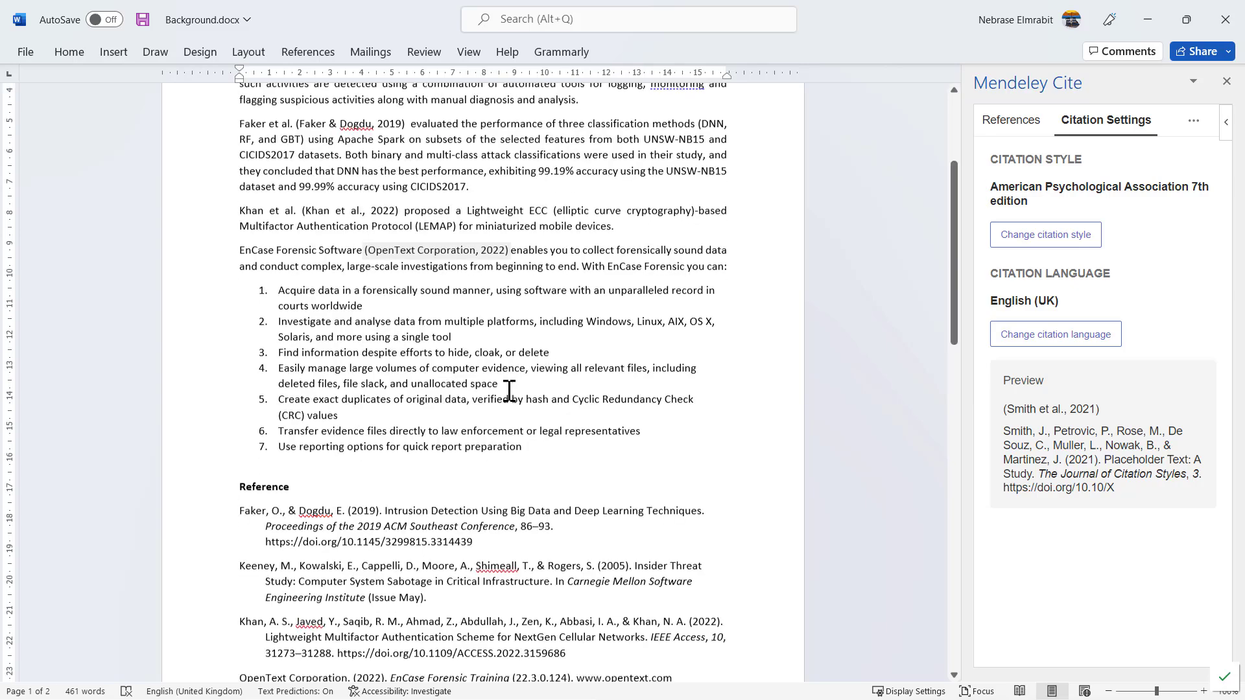
pyautogui.scroll(5, 438, 391)
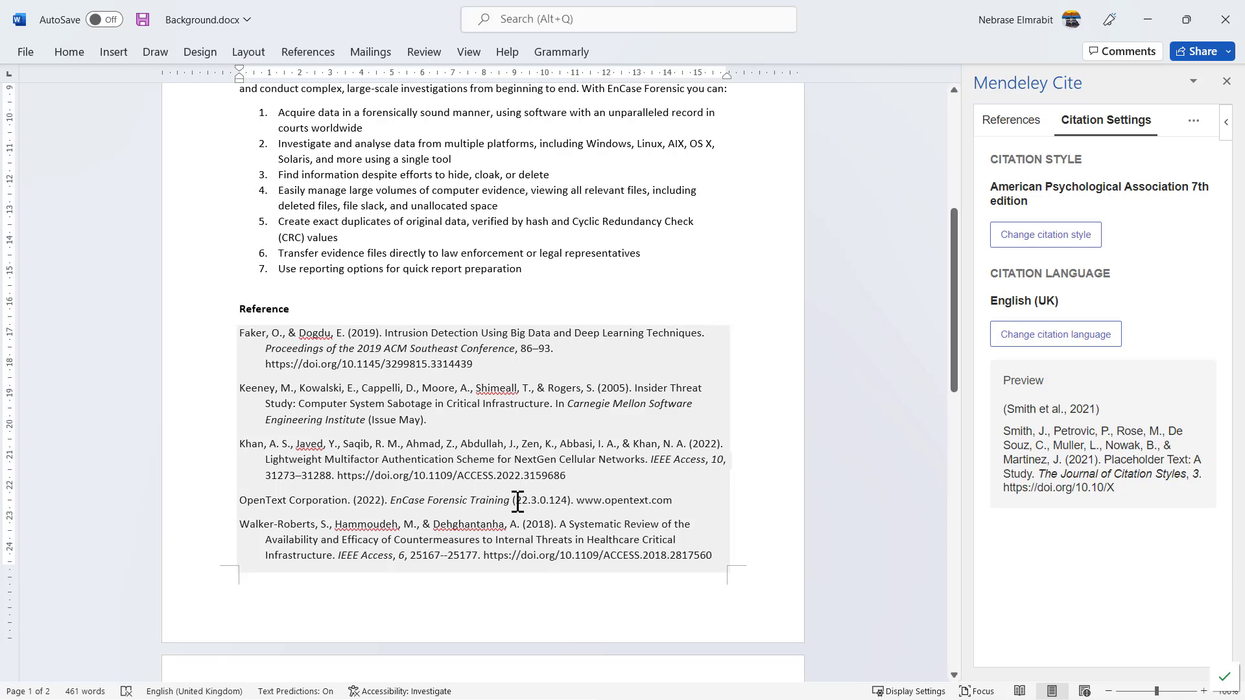
pyautogui.moveTo(520, 500); pyautogui.dragTo(565, 500)
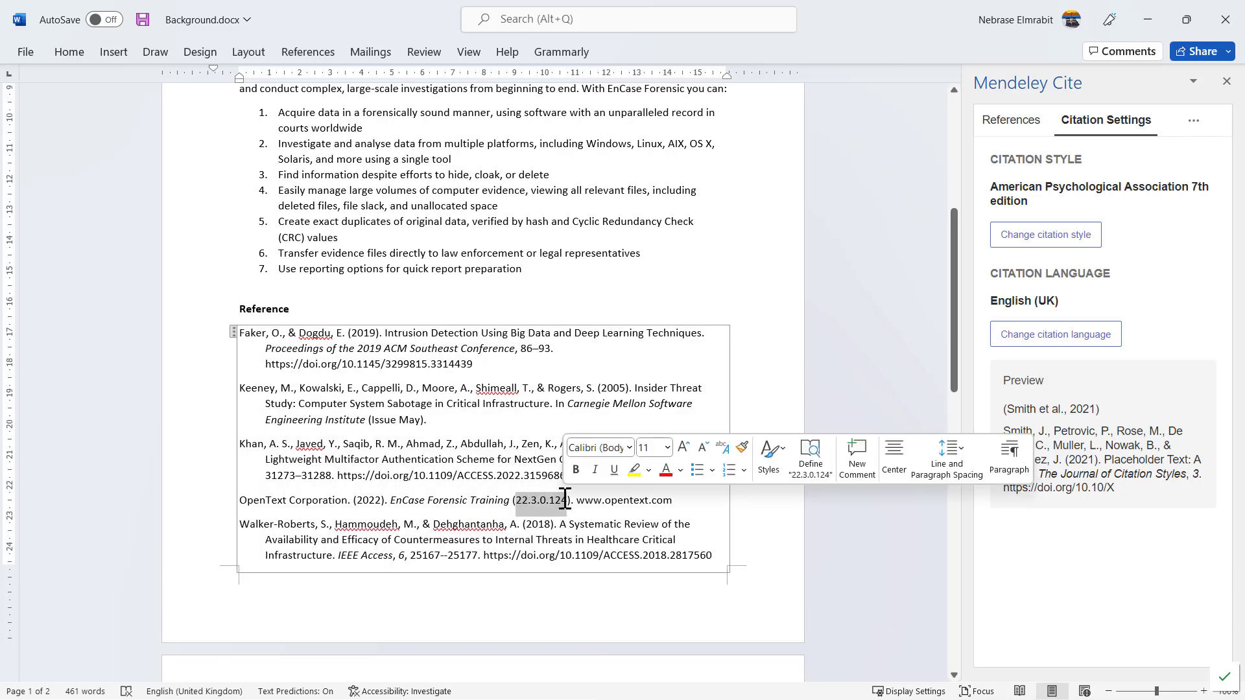